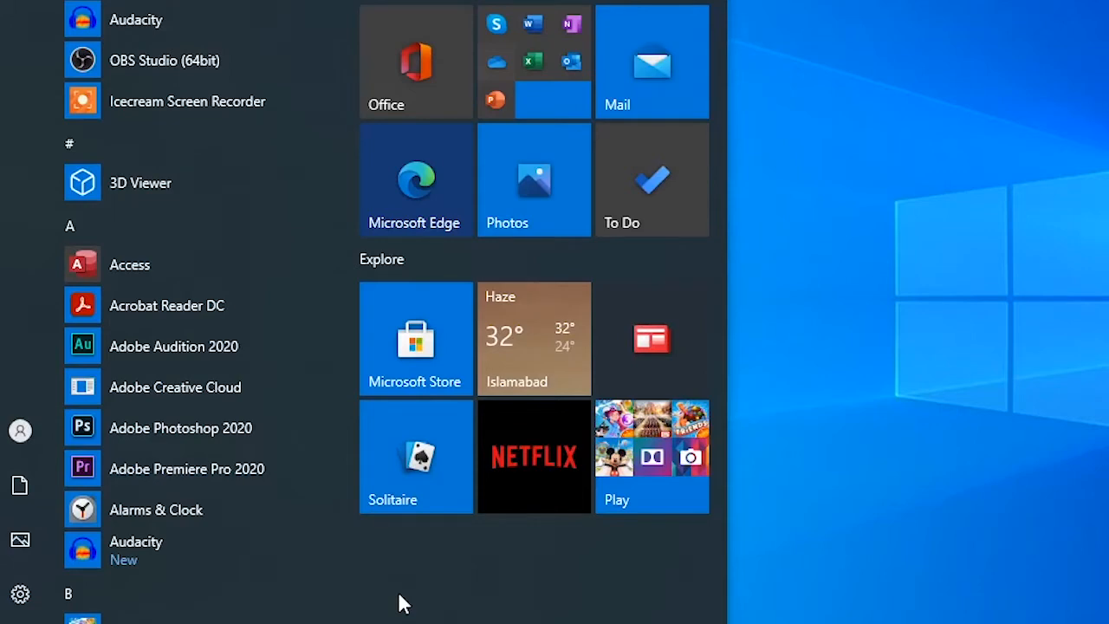
Open Windows Settings and go to the Sound page in the System category
key(super+s)
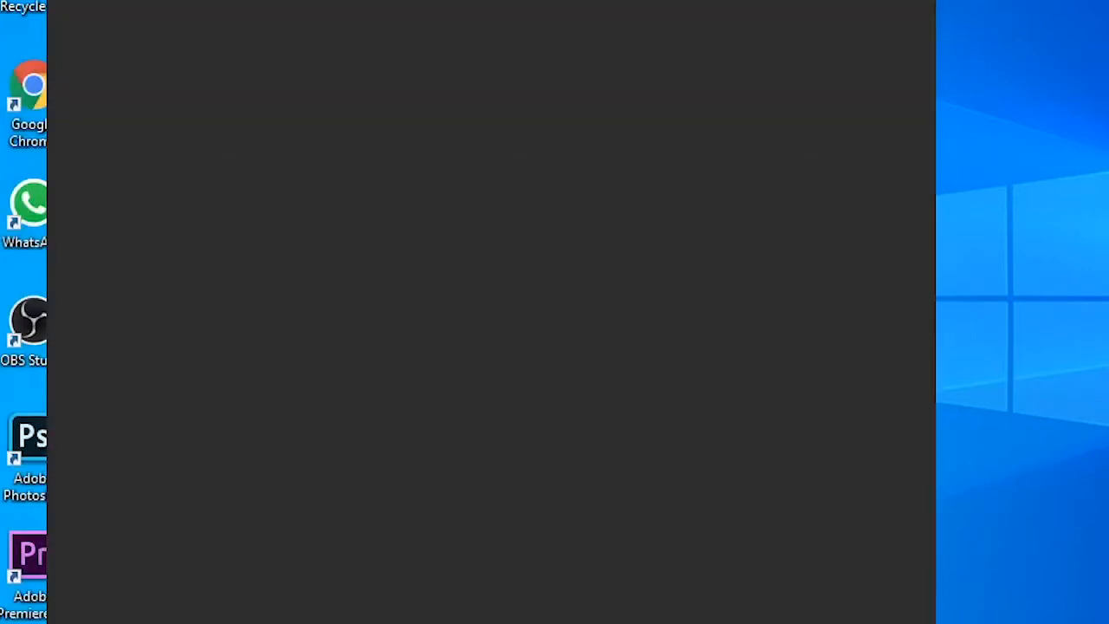
text(set)
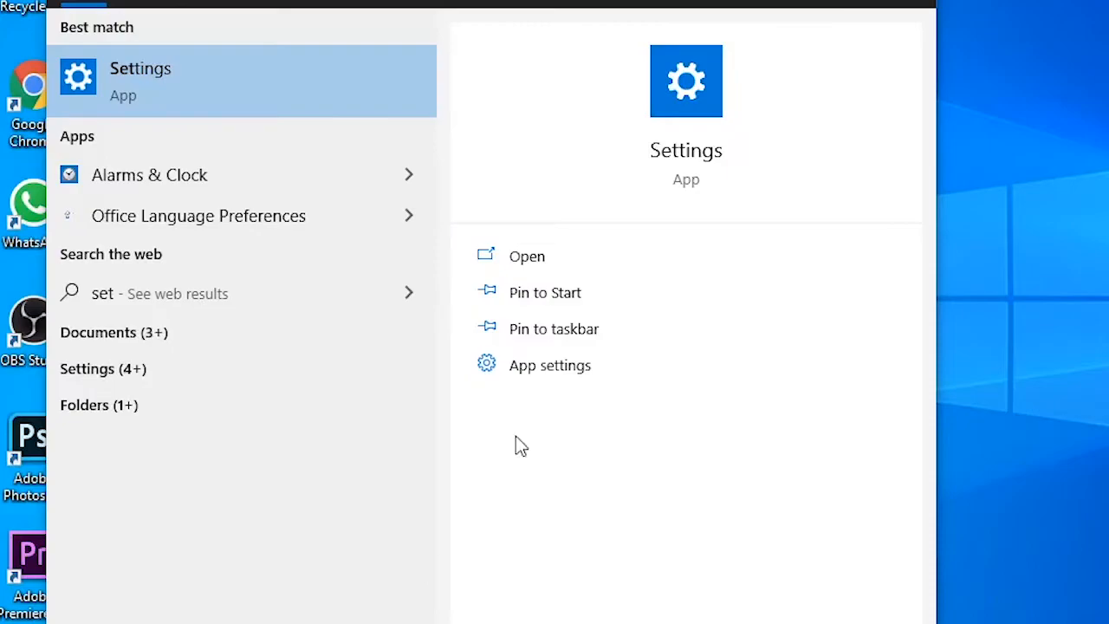
click(681, 123)
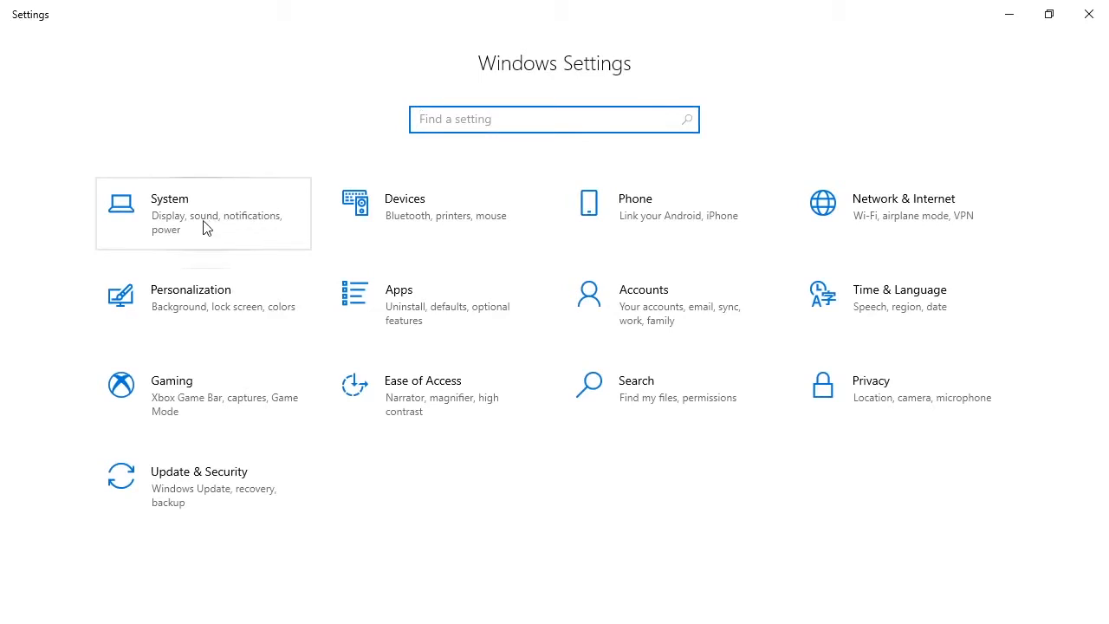
click(205, 227)
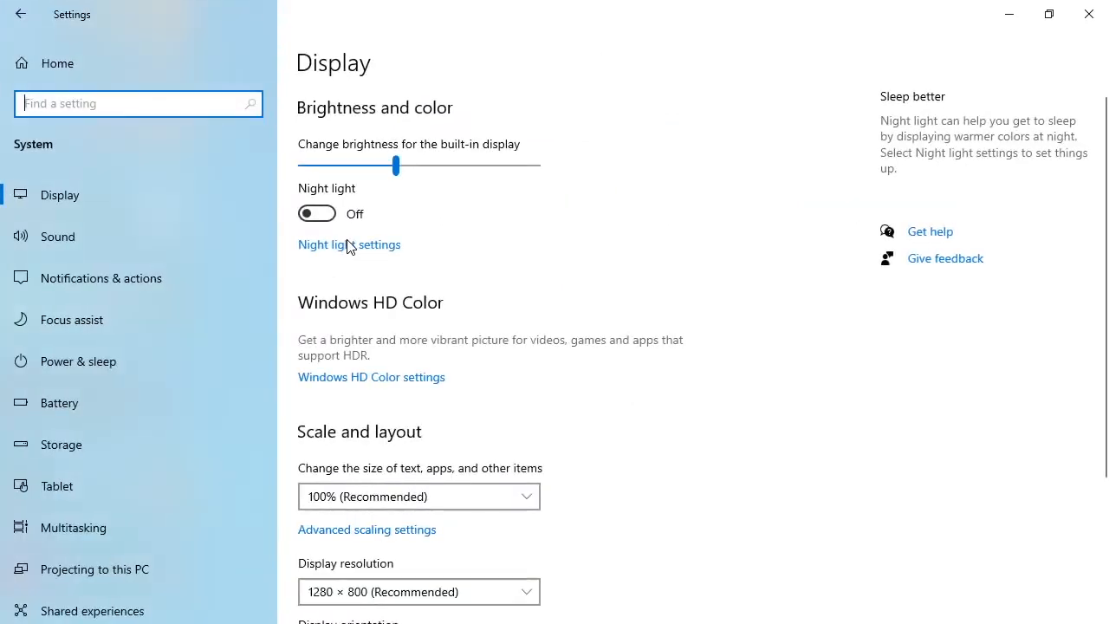
click(78, 234)
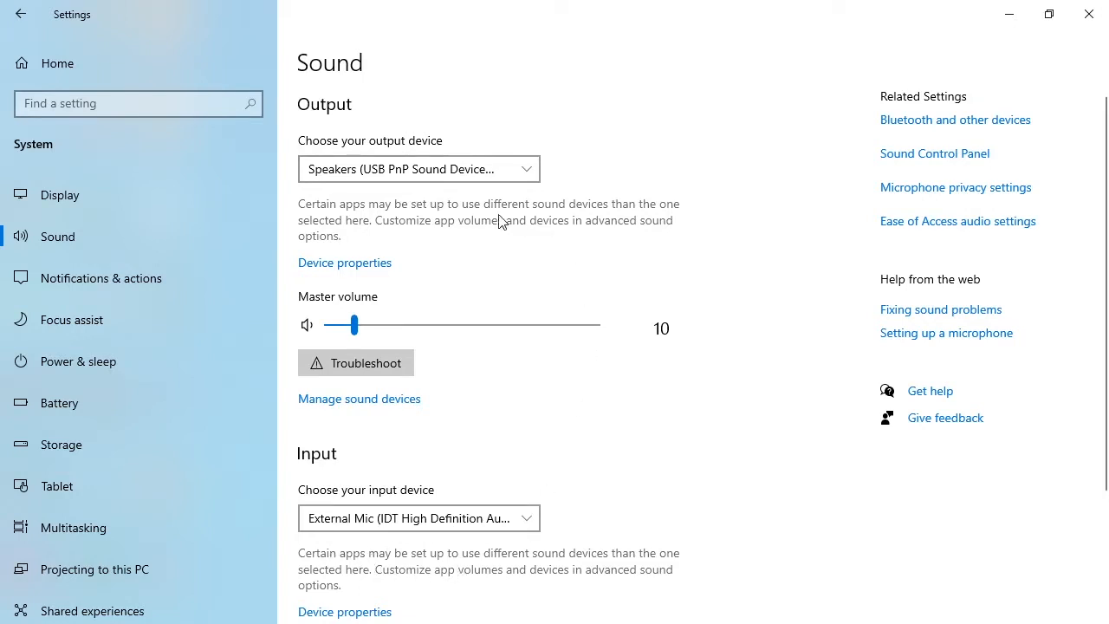
Review the available output devices and input devices on the Sound page without changing the selection
click(515, 176)
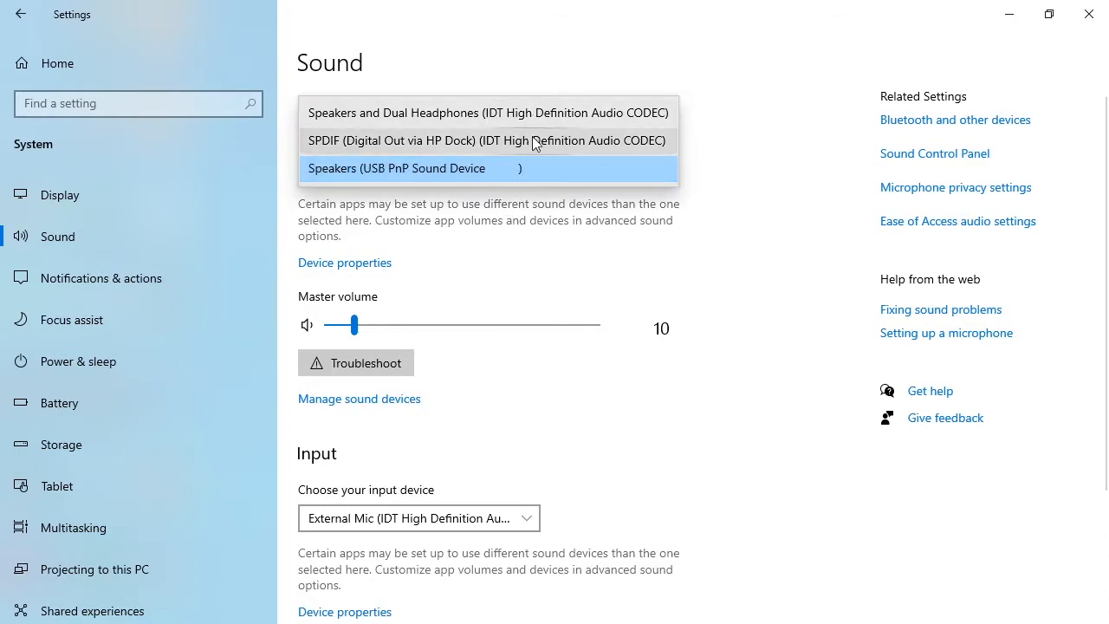
click(708, 429)
click(431, 523)
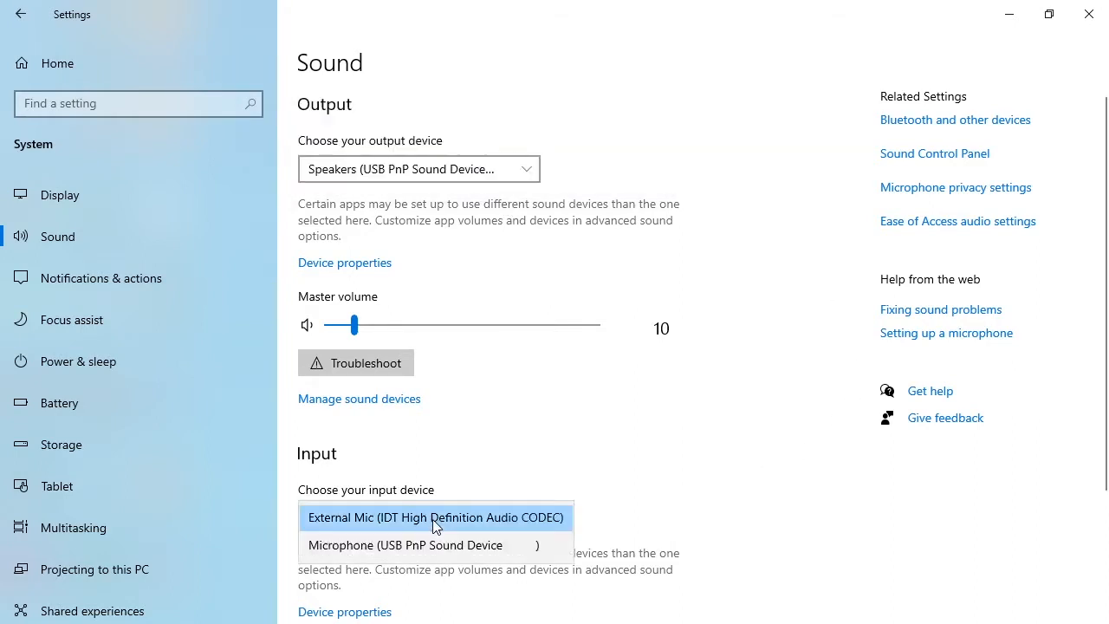
click(506, 470)
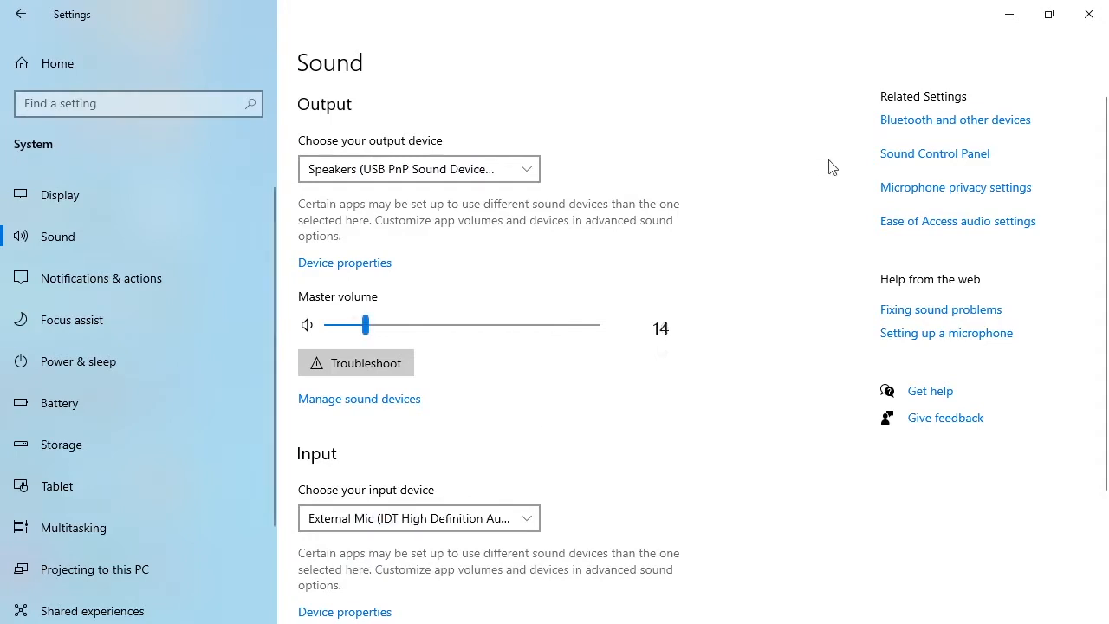
Open the Sound Control Panel, look through its recording and playback devices, and check the commands offered for the USB PnP speakers
click(914, 165)
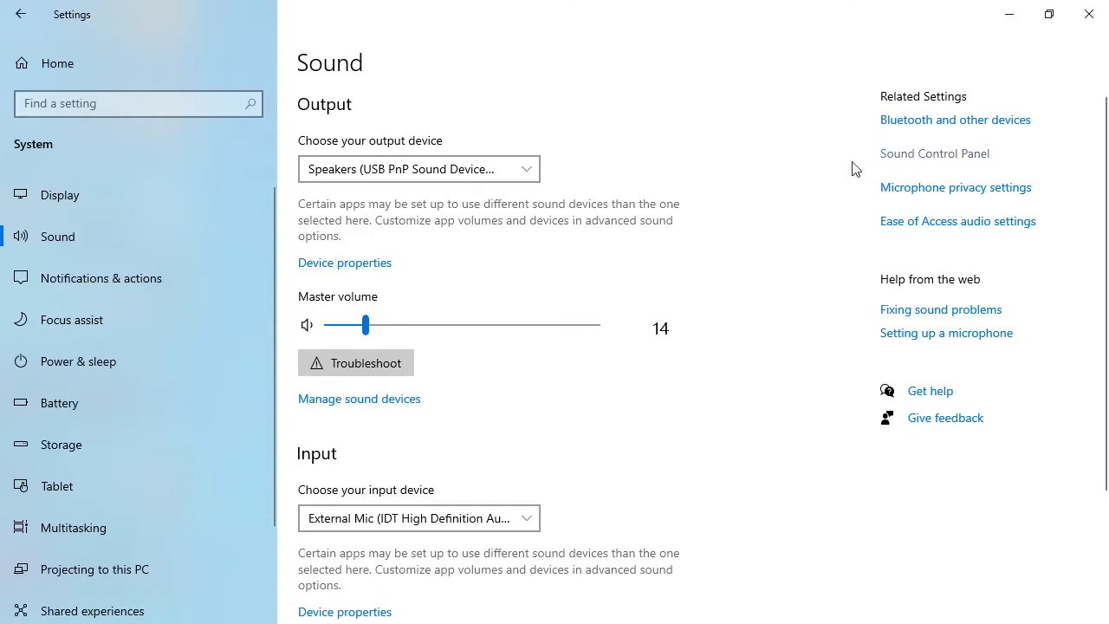
drag(230, 59, 393, 149)
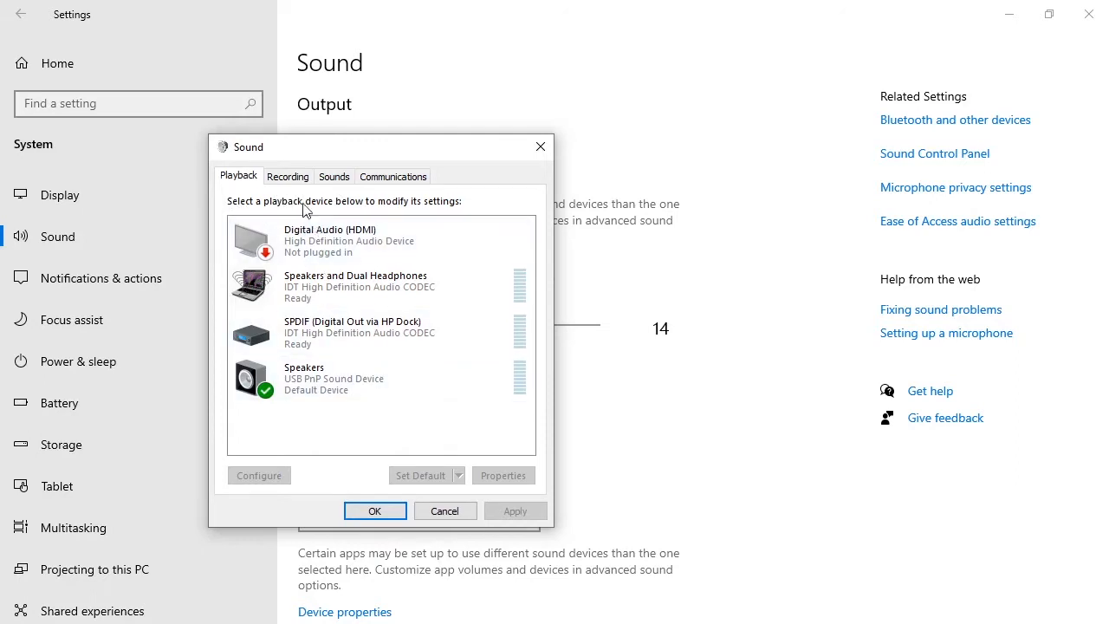
click(291, 179)
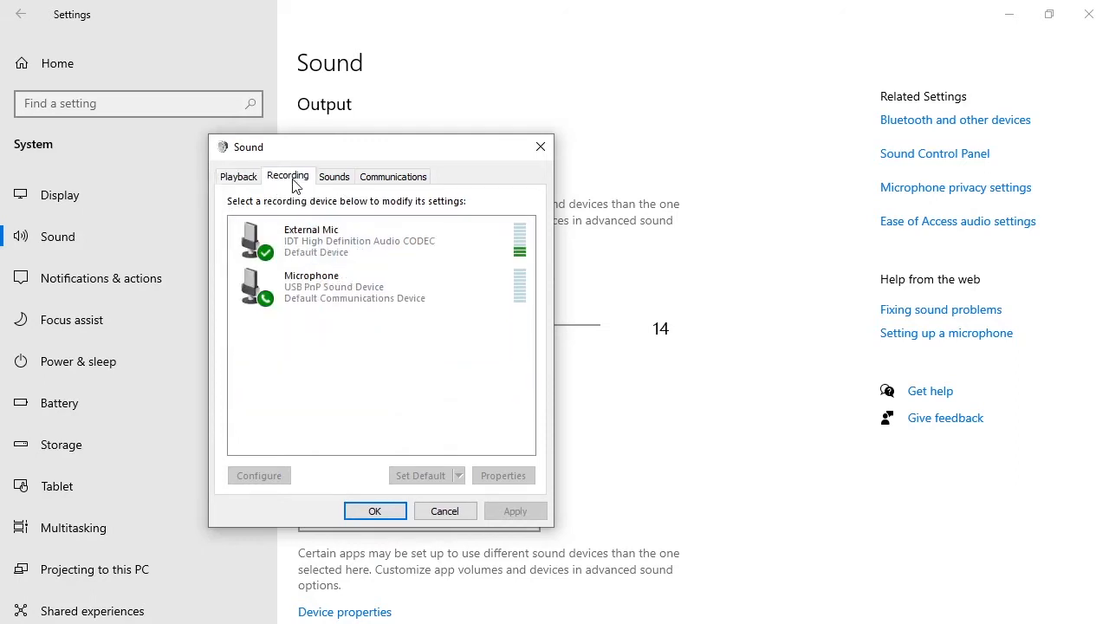
click(241, 182)
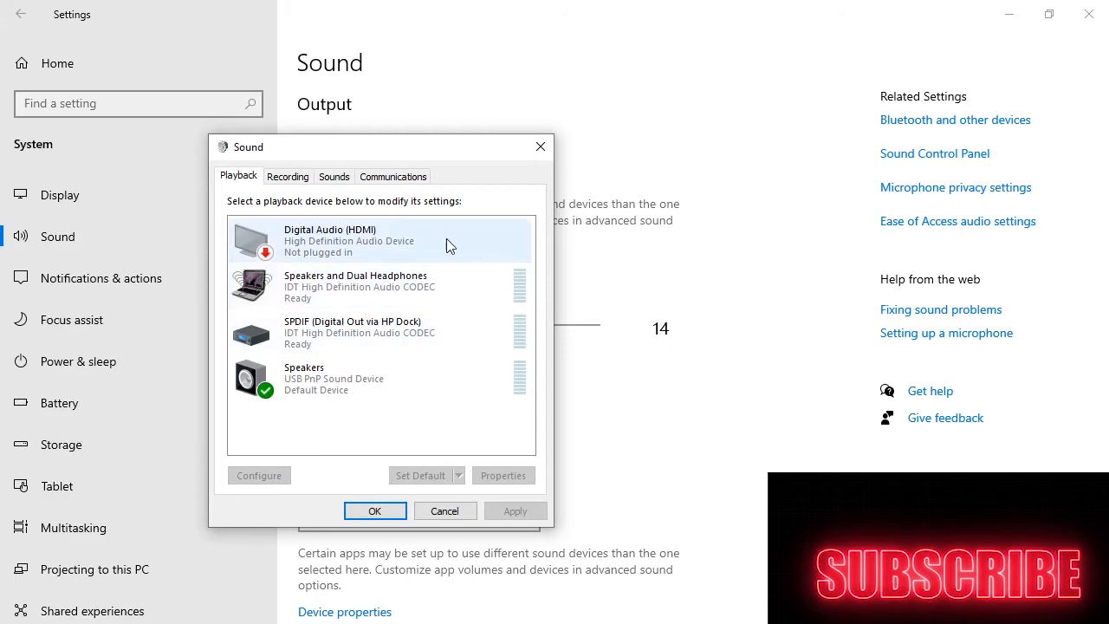
right_click(345, 391)
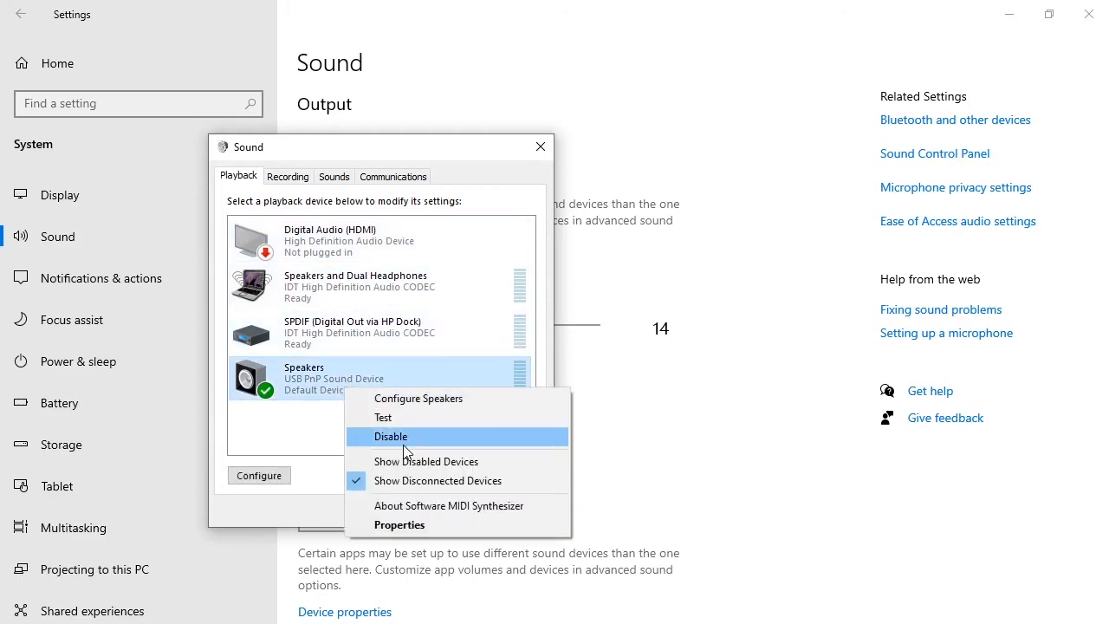
click(317, 416)
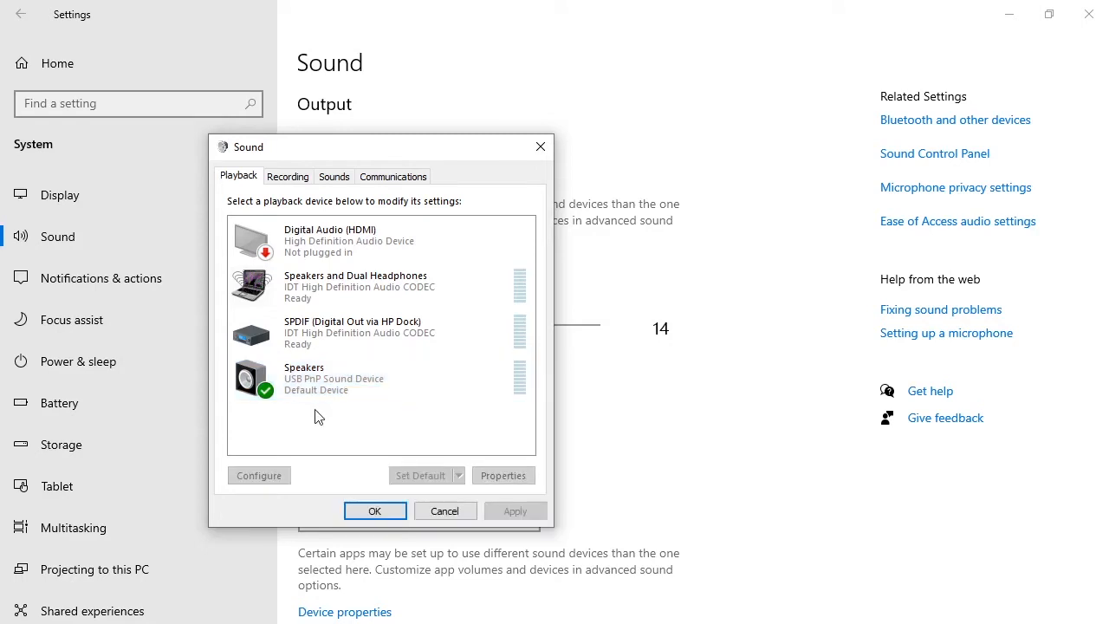
Show disabled devices in the playback list and enable the Independent Dual Headphones
right_click(384, 437)
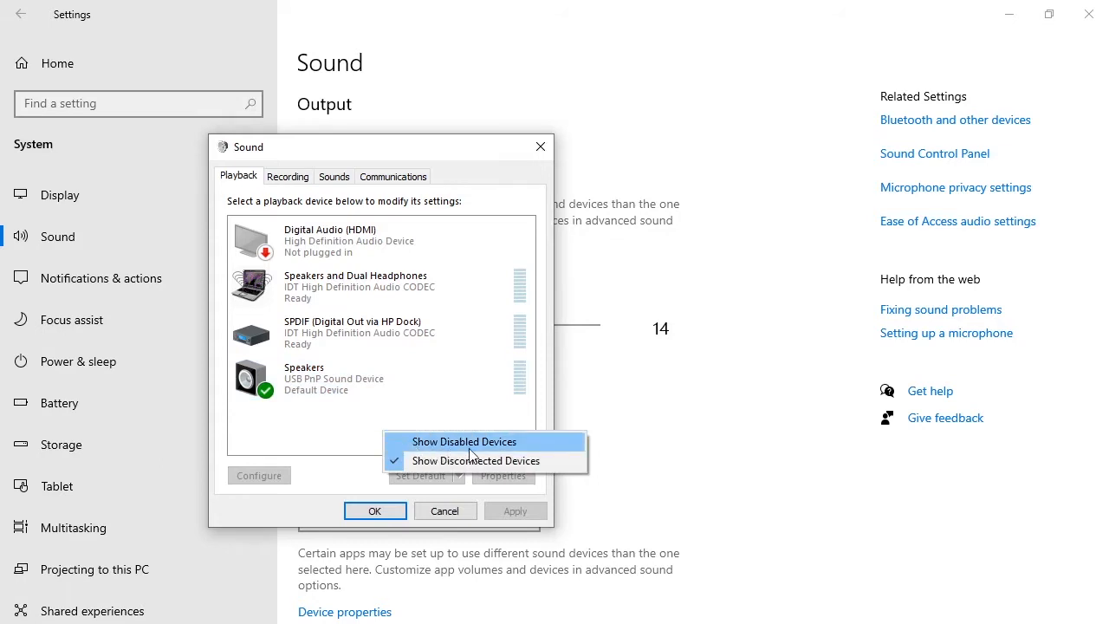
click(502, 443)
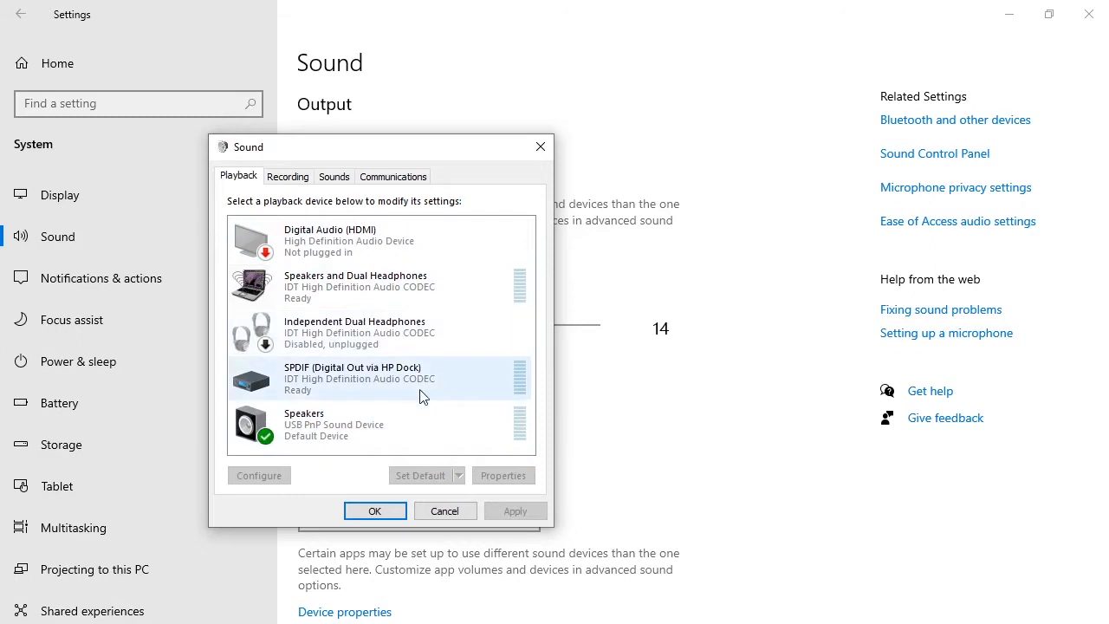
right_click(347, 353)
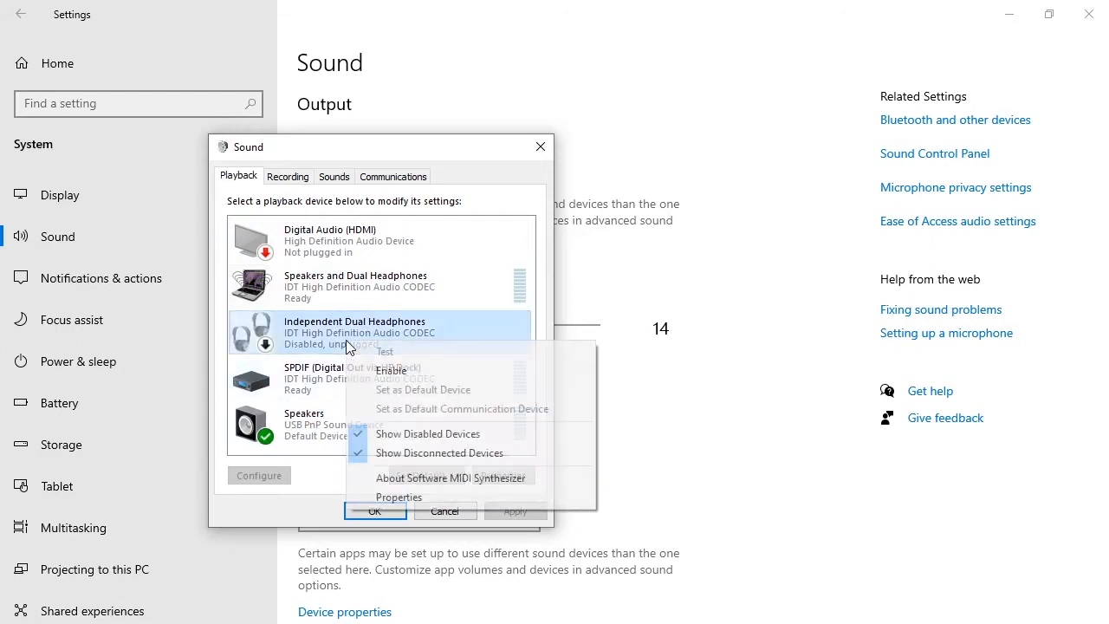
click(386, 367)
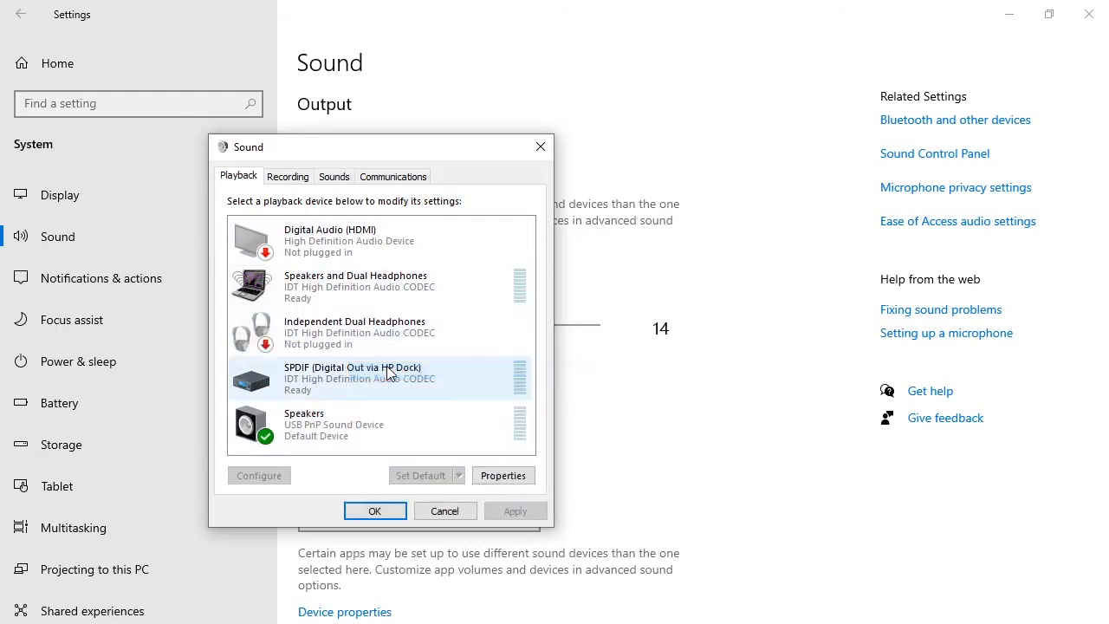
Open the properties of the USB PnP speakers and keep their device usage on "Use this device (enable)"
double_click(316, 438)
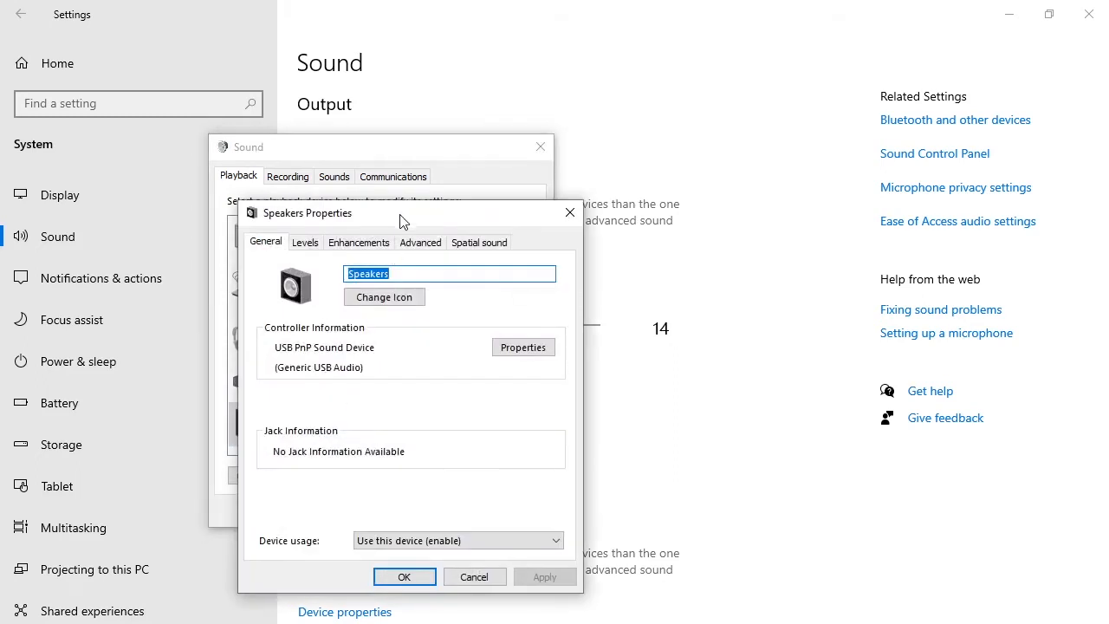
drag(399, 217, 381, 128)
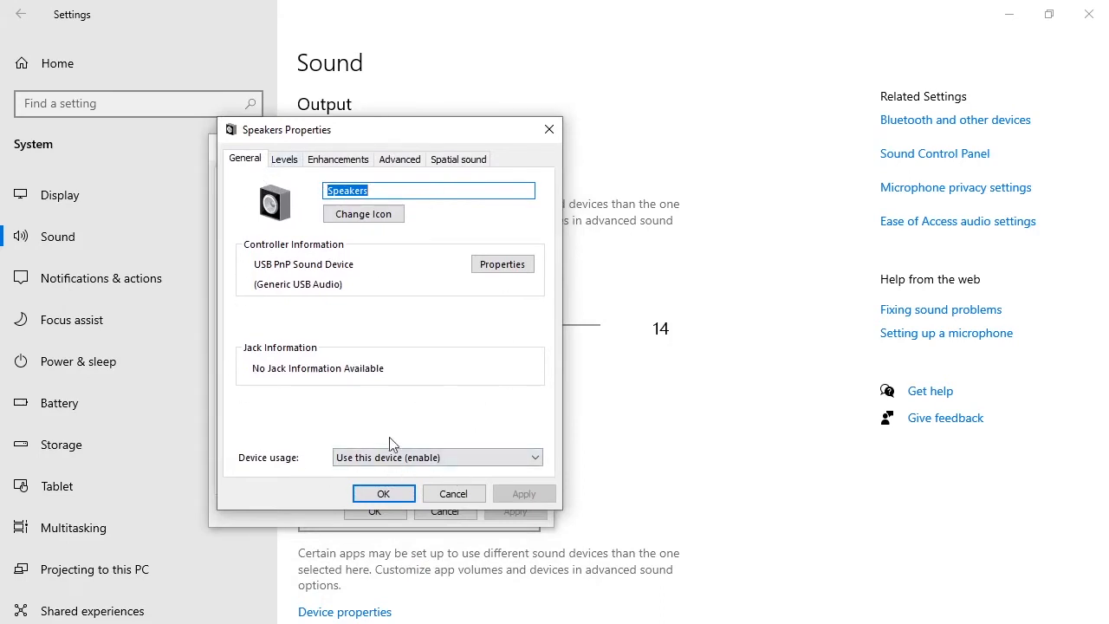
click(444, 457)
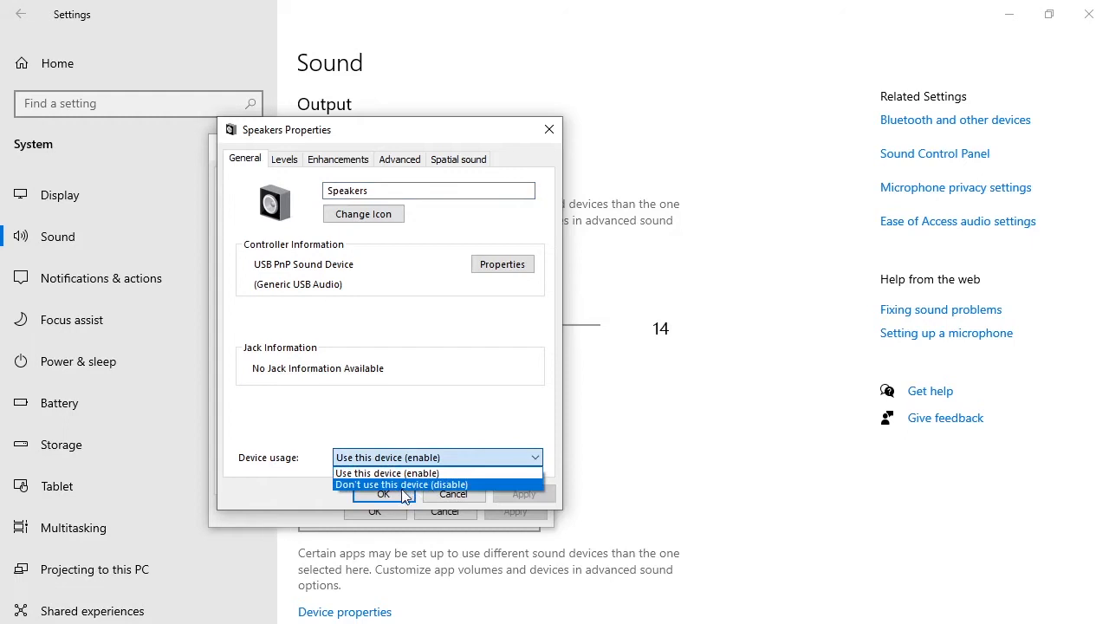
click(435, 441)
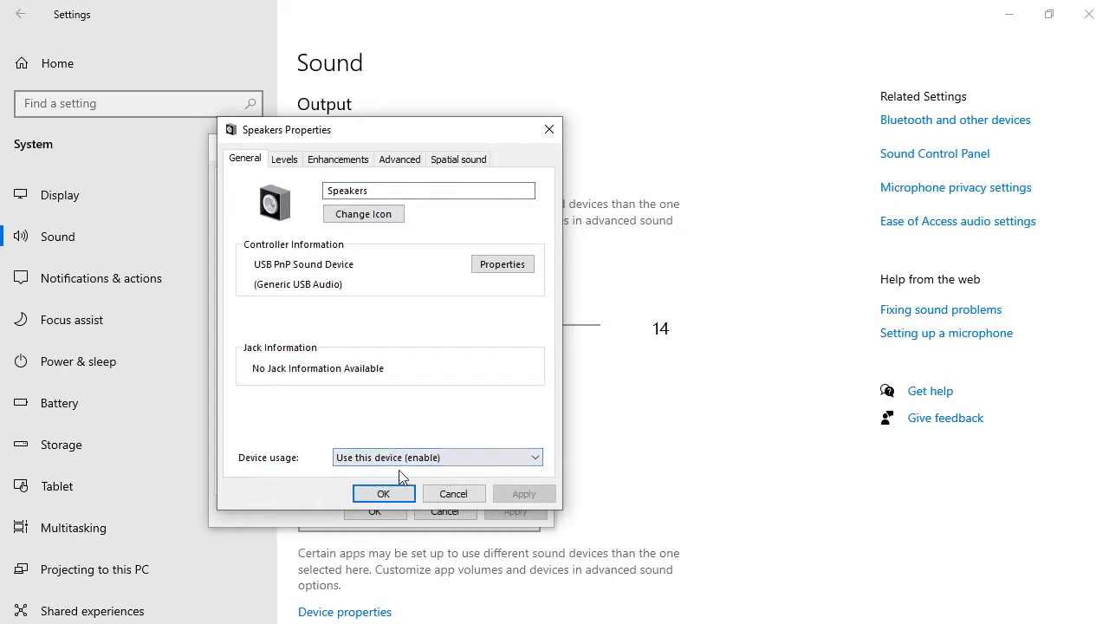
Set the speakers' output level to 16 and display their available enhancements
click(285, 160)
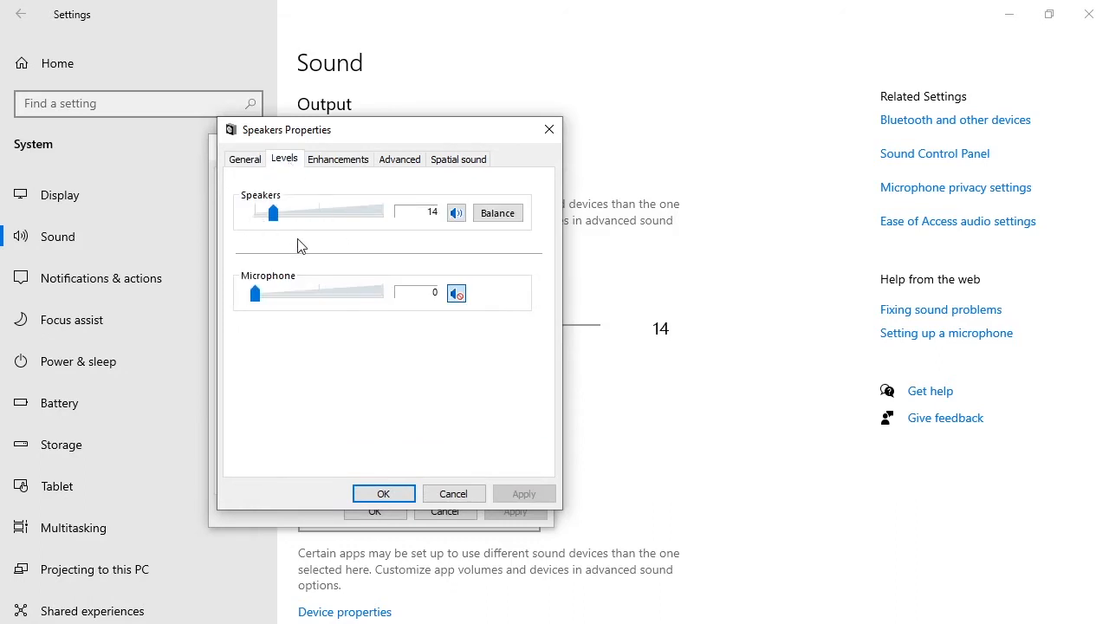
mouse_move(274, 220)
mouse_down()
mouse_move(389, 228)
mouse_move(259, 227)
mouse_move(277, 230)
mouse_up()
click(330, 165)
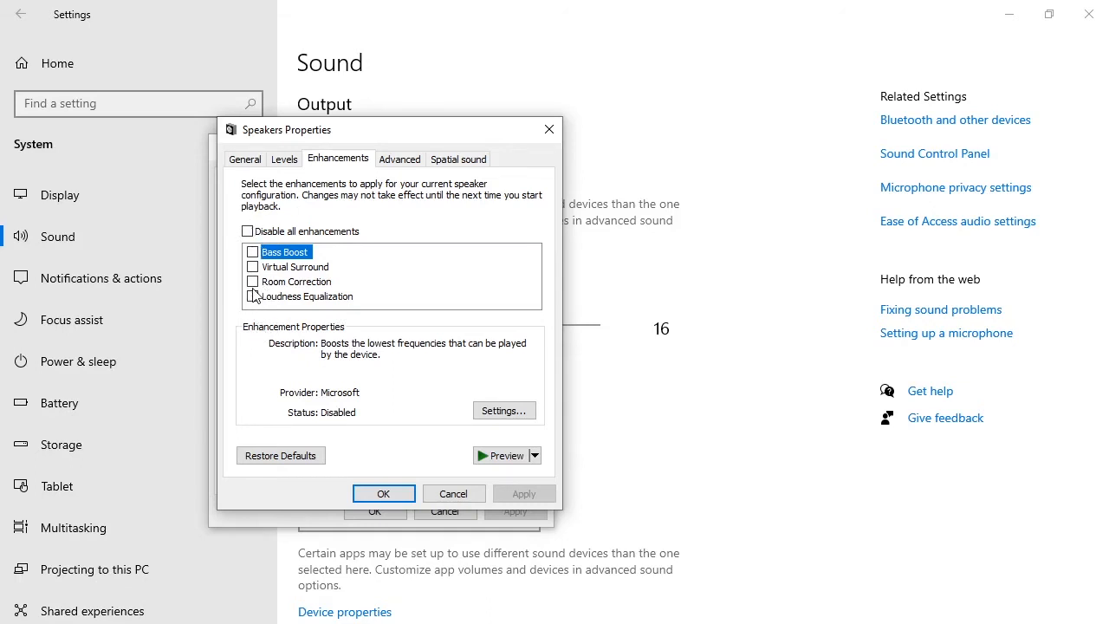
Keep the speakers' default format at 16 bit, 44100 Hz (CD Quality), play the test sound, and accept the properties
click(402, 160)
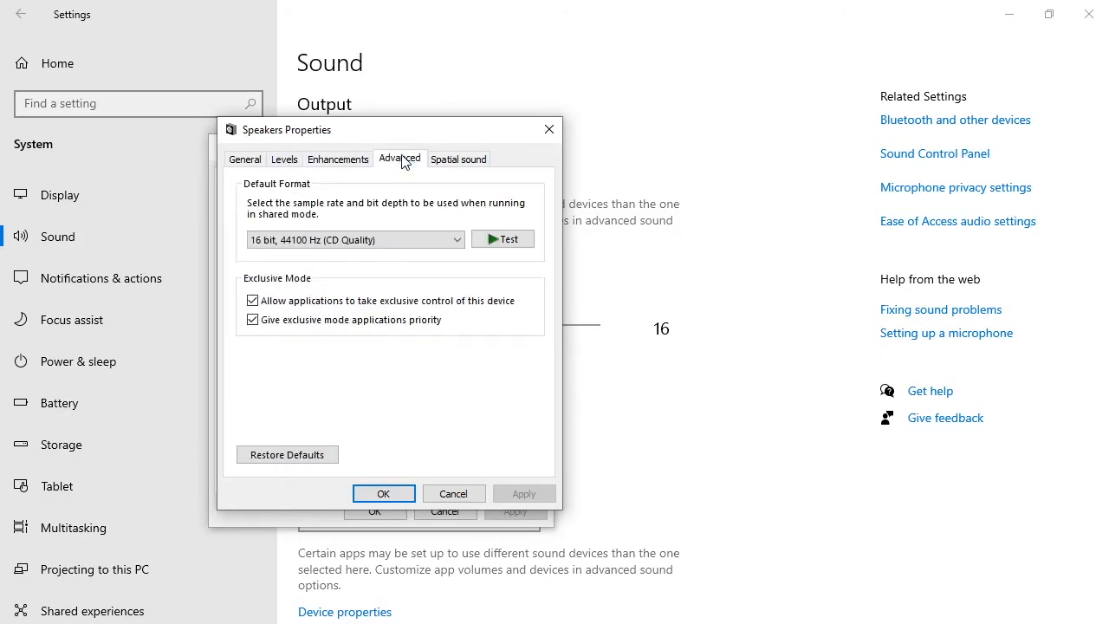
click(421, 237)
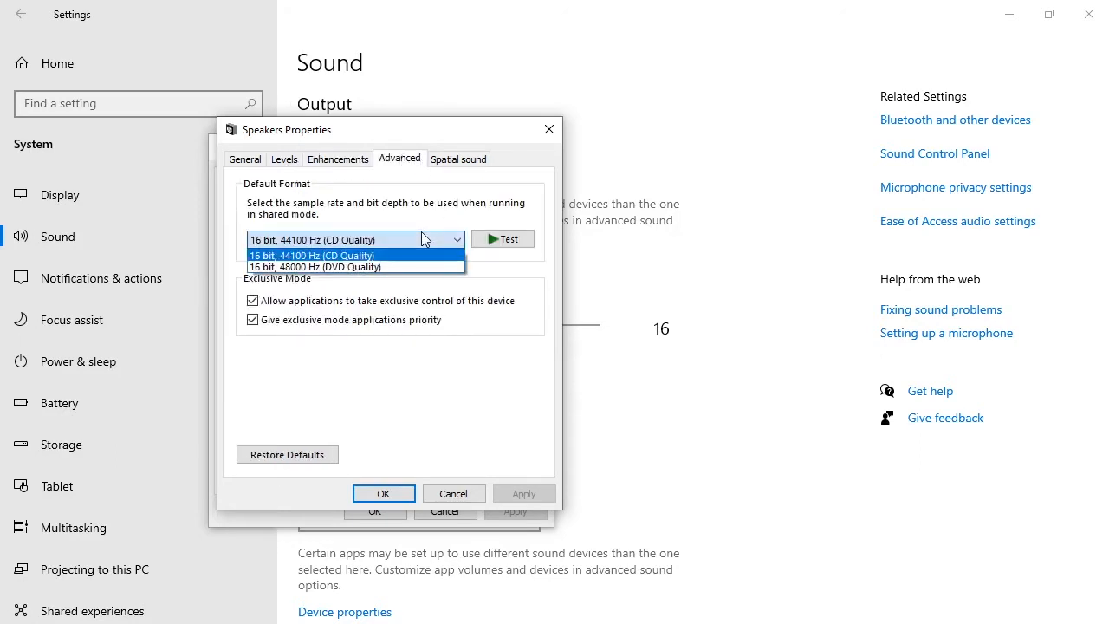
click(302, 256)
click(305, 244)
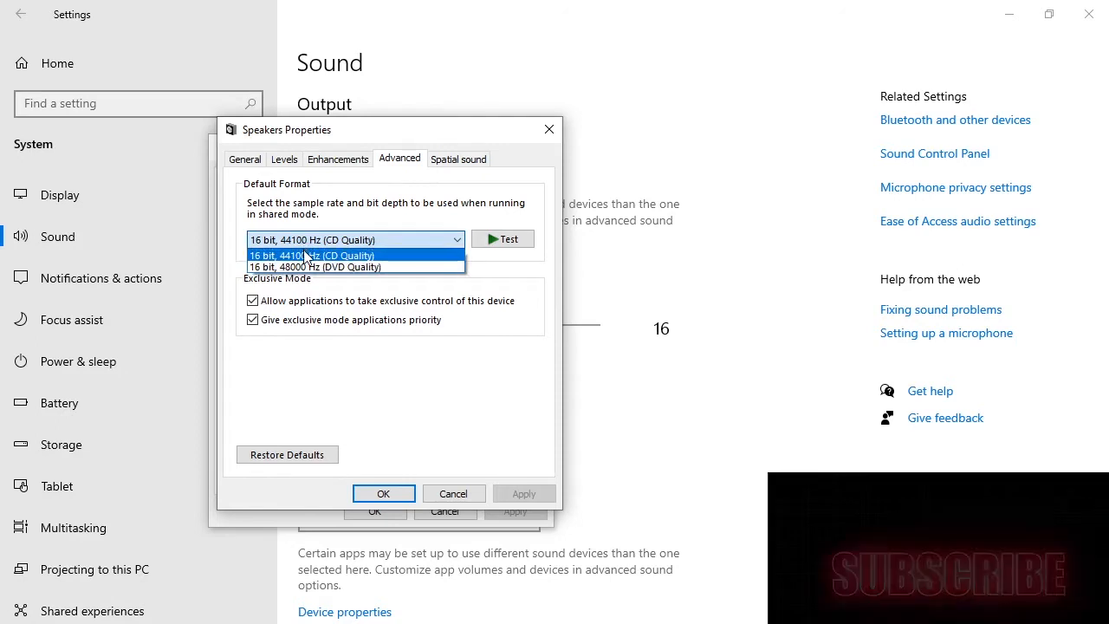
click(351, 242)
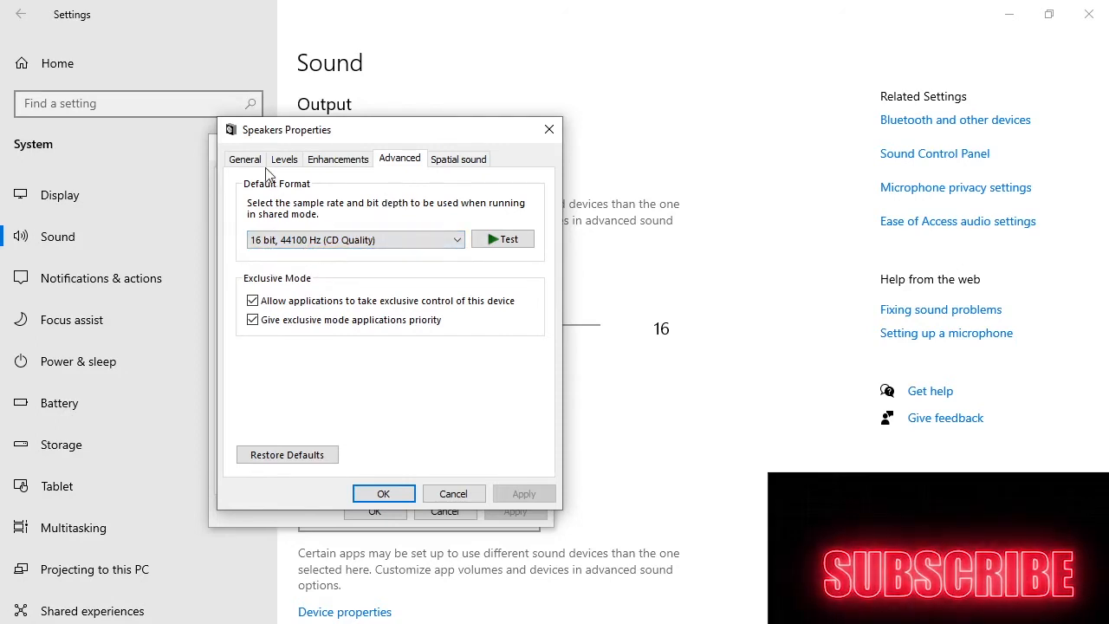
click(504, 240)
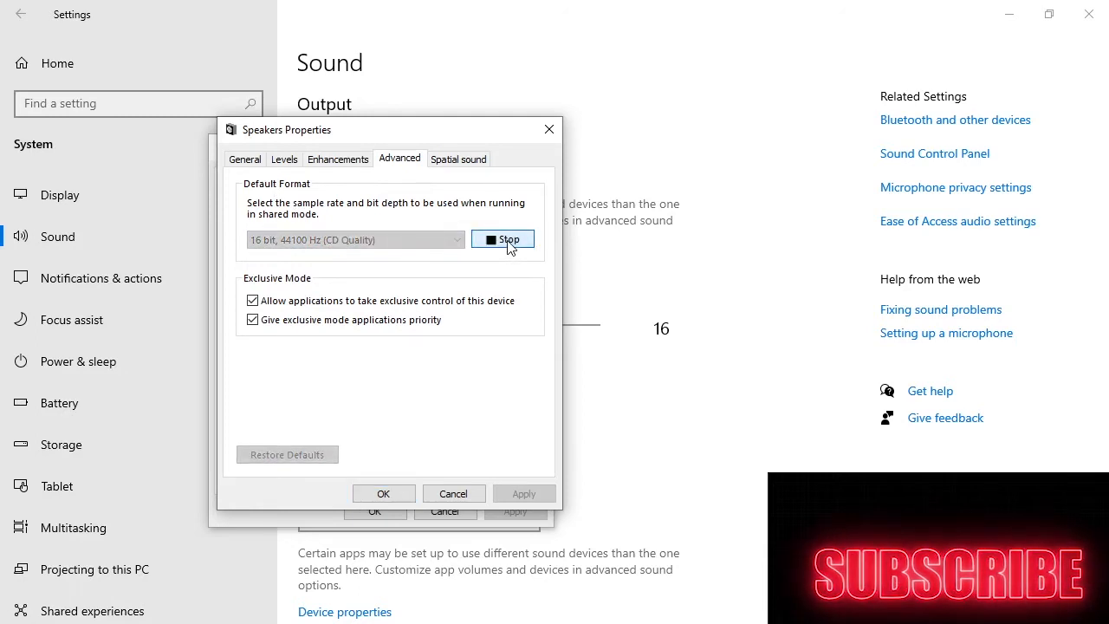
click(384, 494)
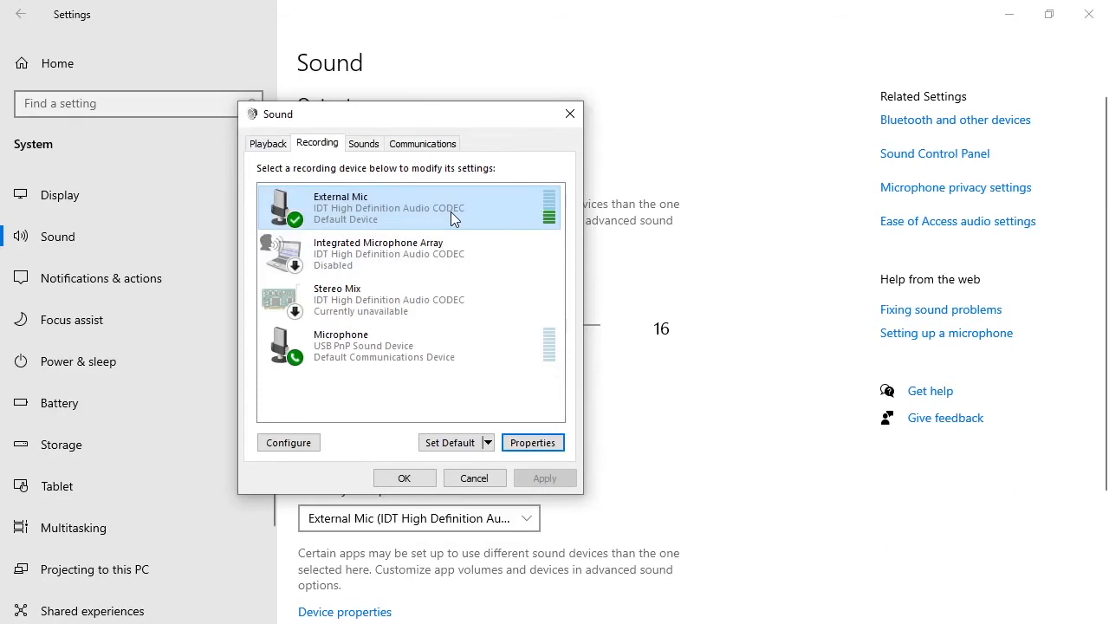
Open the External Mic's properties and keep its device usage on "Use this device (enable)"
click(533, 443)
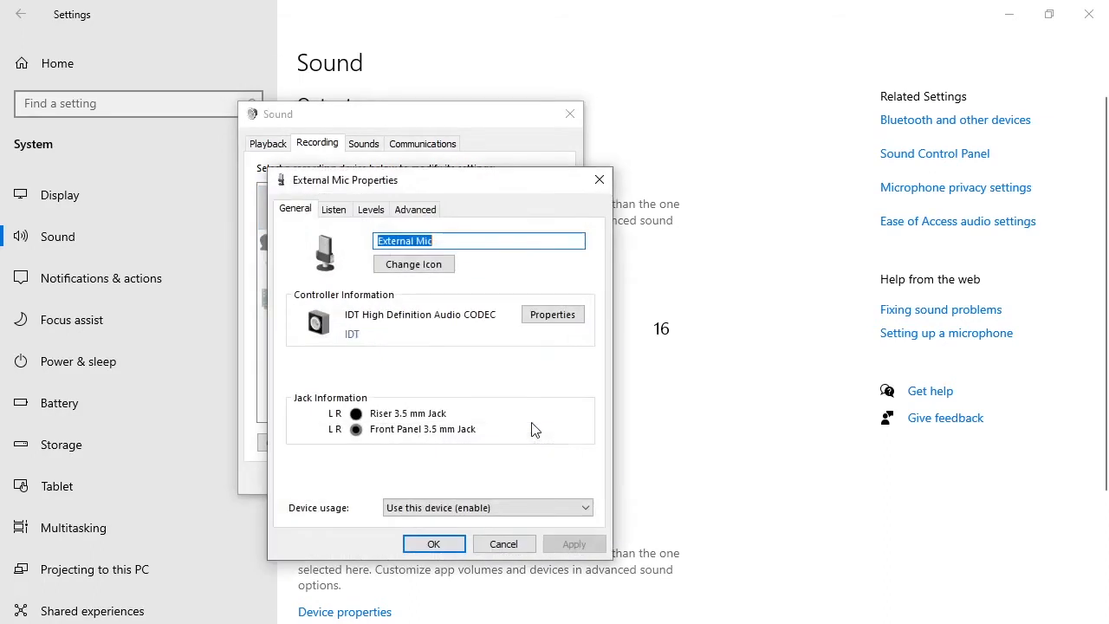
drag(483, 190, 451, 115)
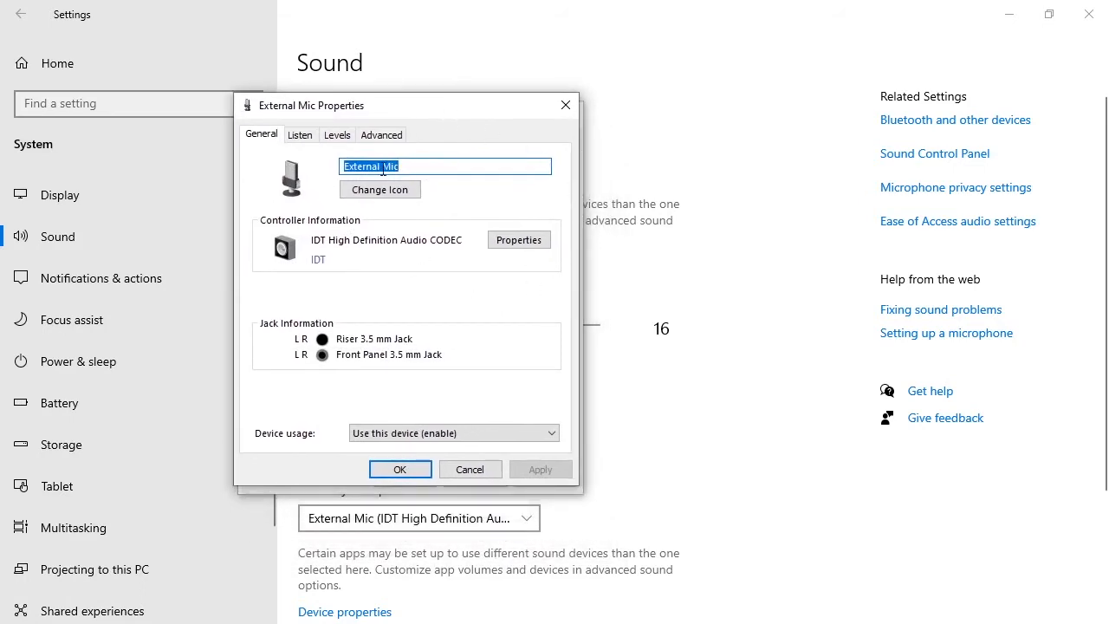
click(476, 433)
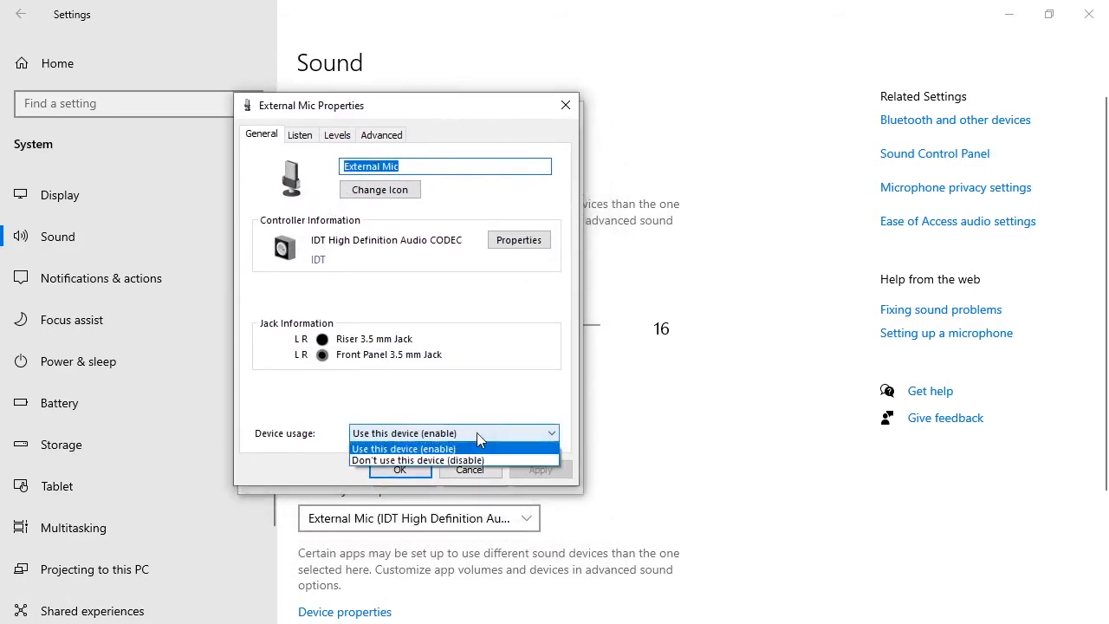
click(477, 432)
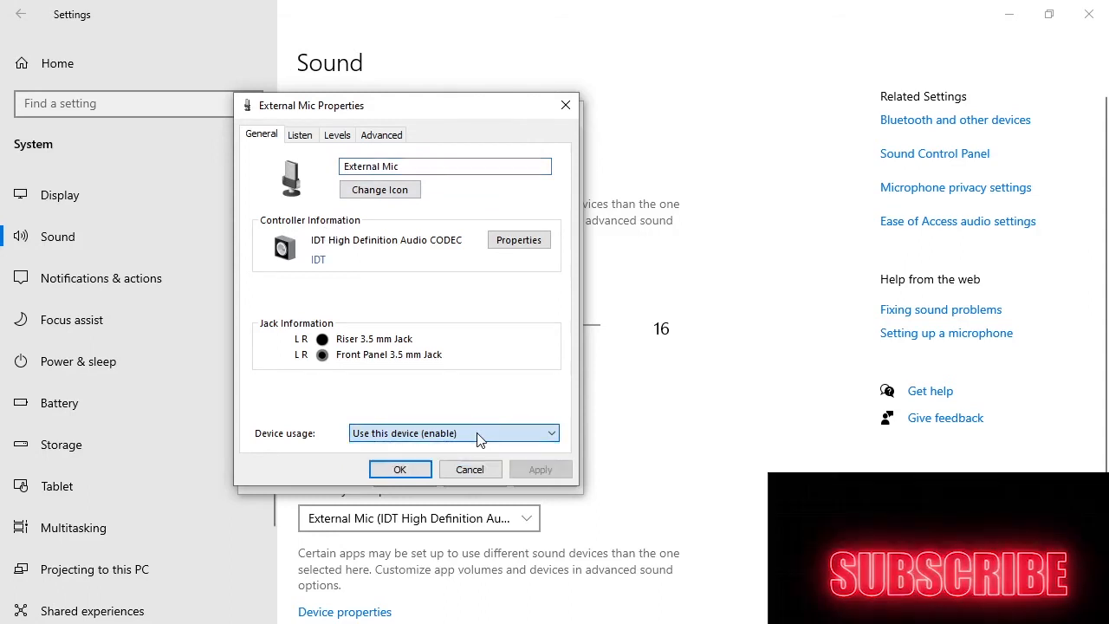
Set the External Mic's listening playback to go through the Default Playback Device
click(304, 137)
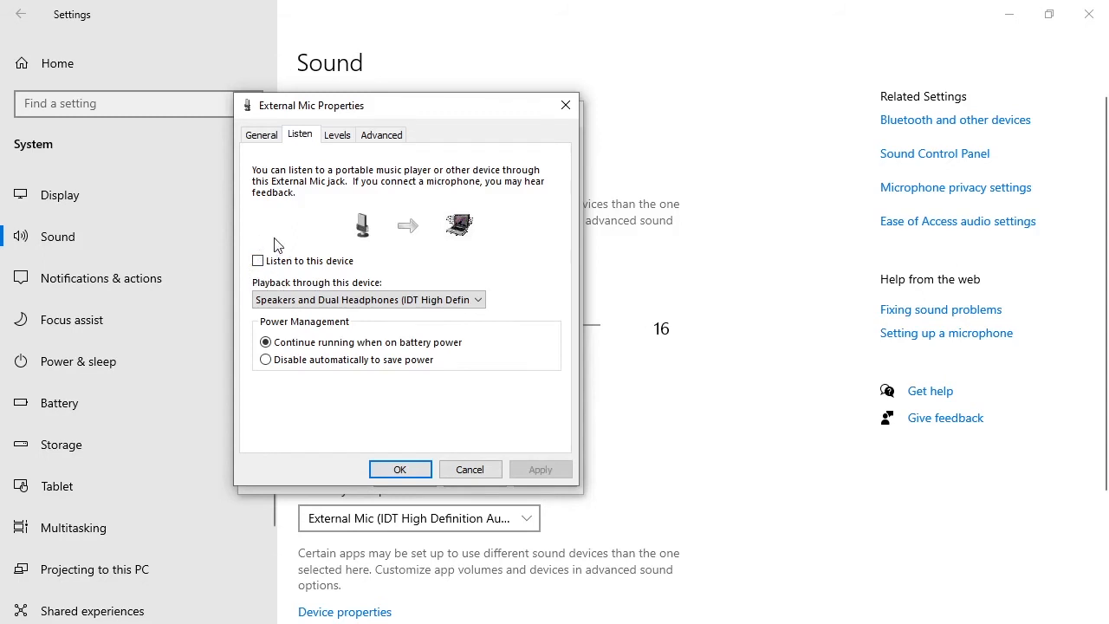
click(470, 302)
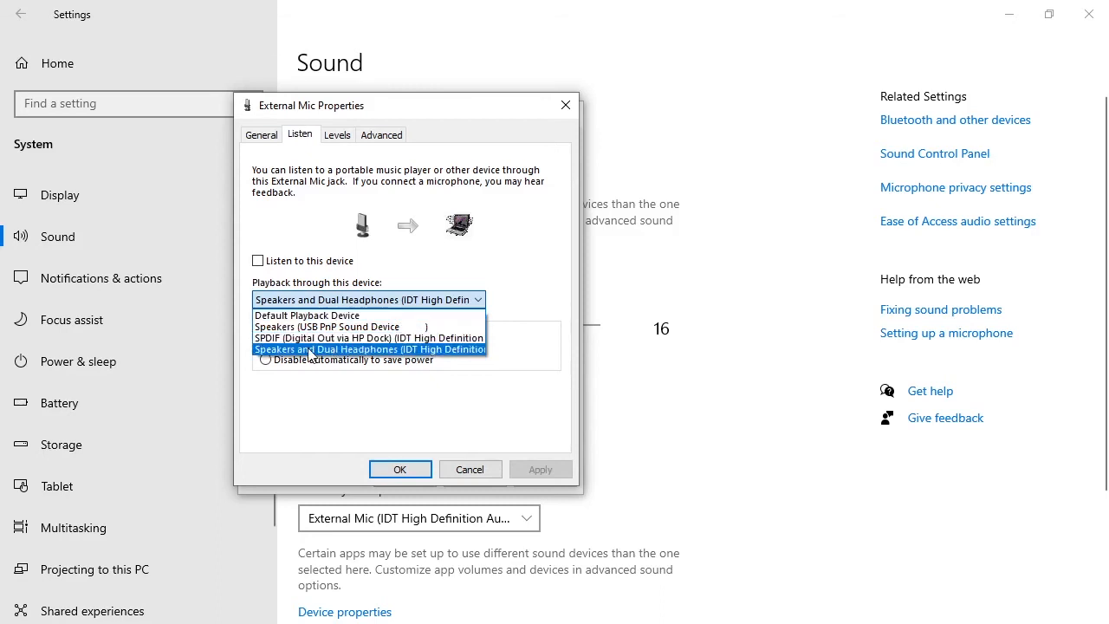
click(356, 316)
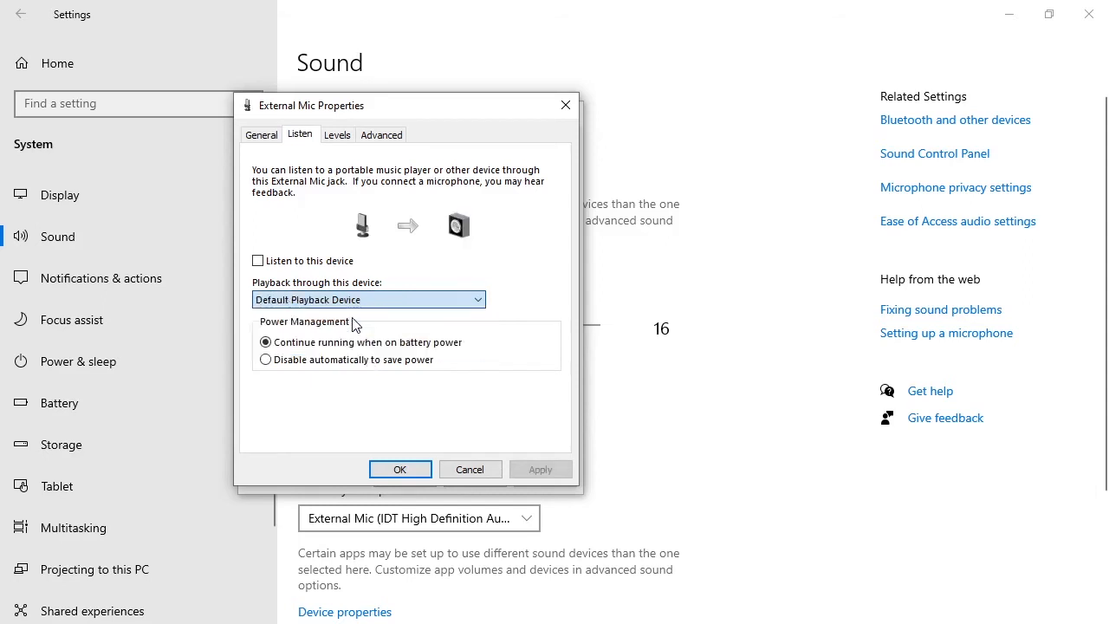
Keep the External Mic's input level at 95 and its Microphone Boost at +20.0 dB
click(338, 136)
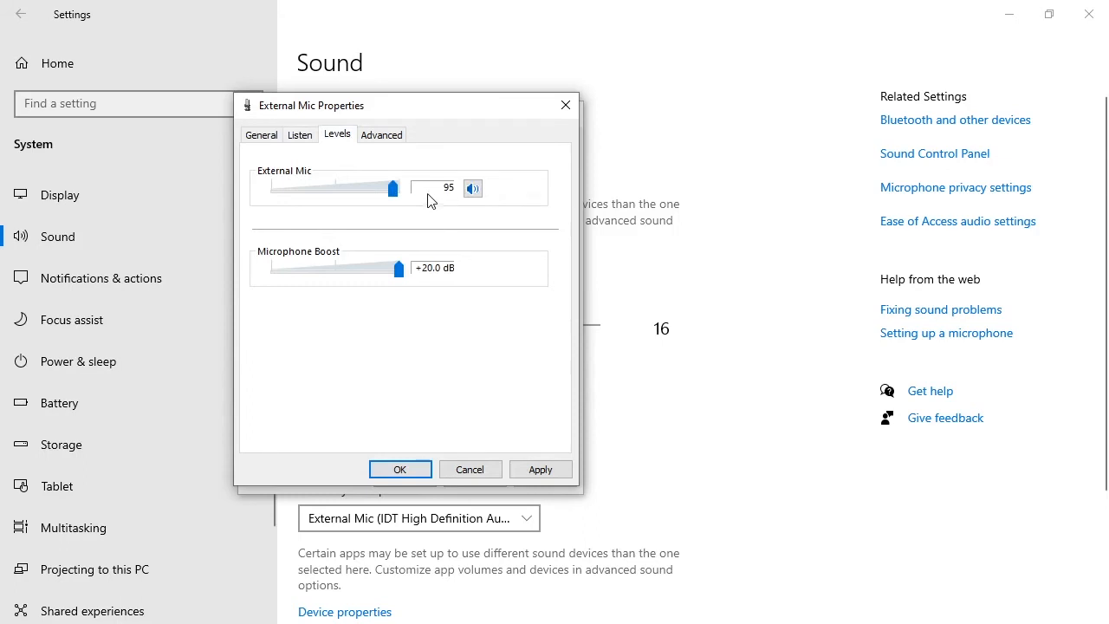
drag(394, 192, 399, 204)
mouse_move(391, 278)
mouse_down()
mouse_move(287, 294)
mouse_move(392, 299)
mouse_up()
Keep the External Mic's default format at 2 channel, 16 bit, 44100 Hz (CD Quality) and accept the properties
click(387, 138)
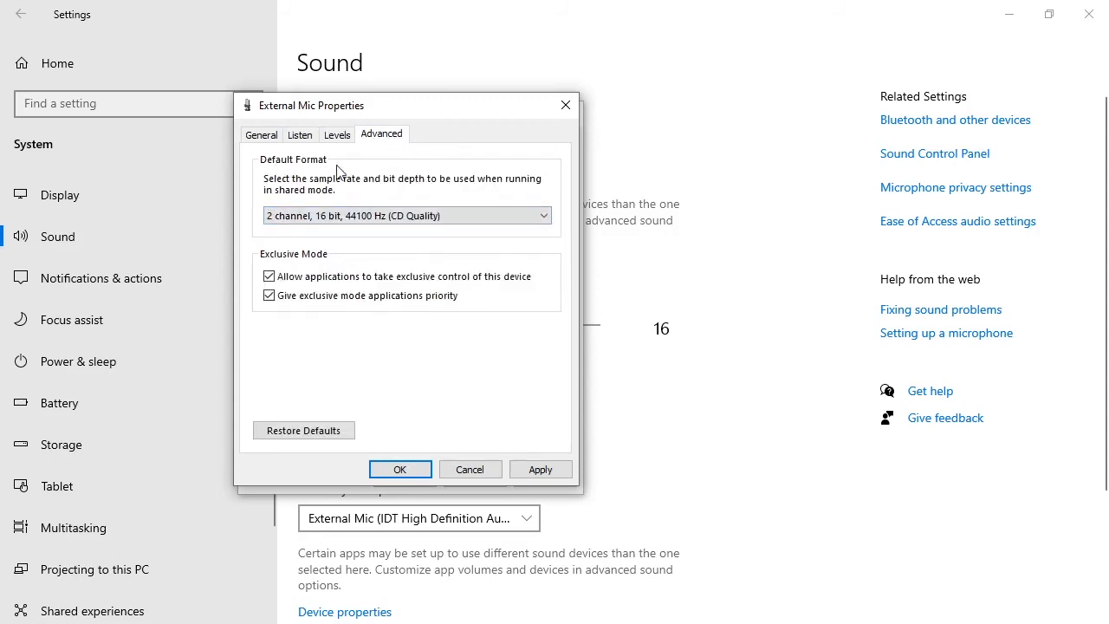
click(498, 216)
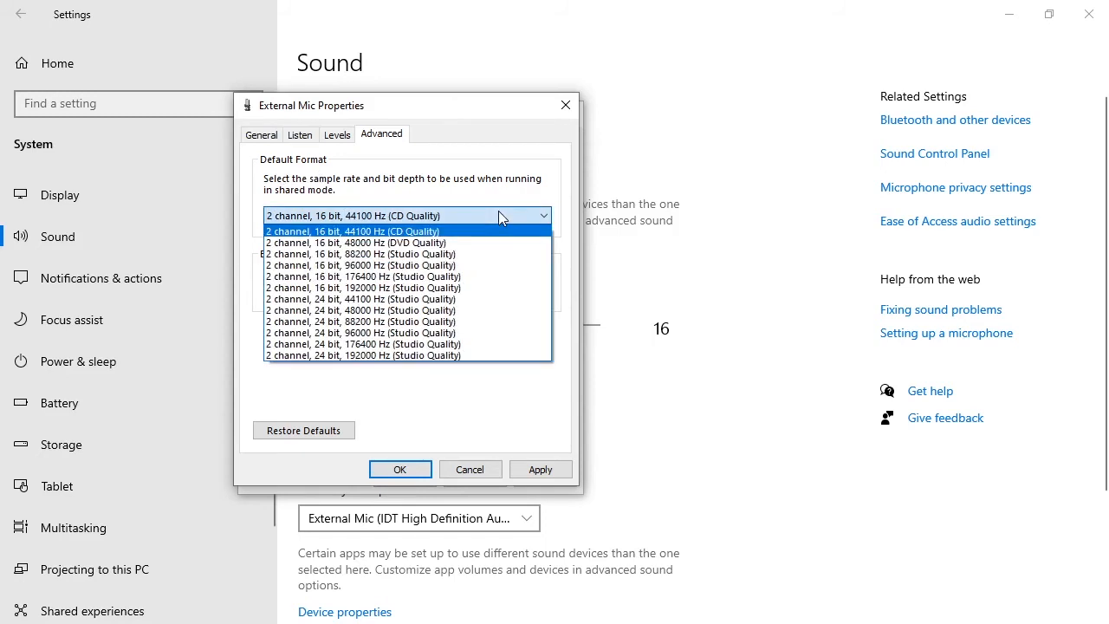
click(385, 231)
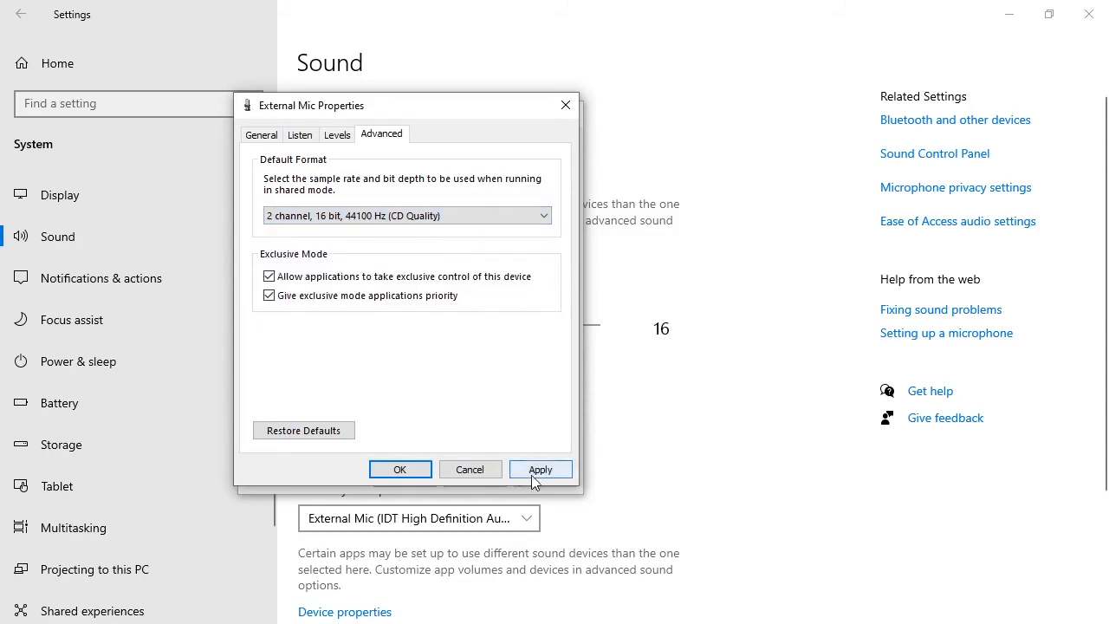
click(407, 469)
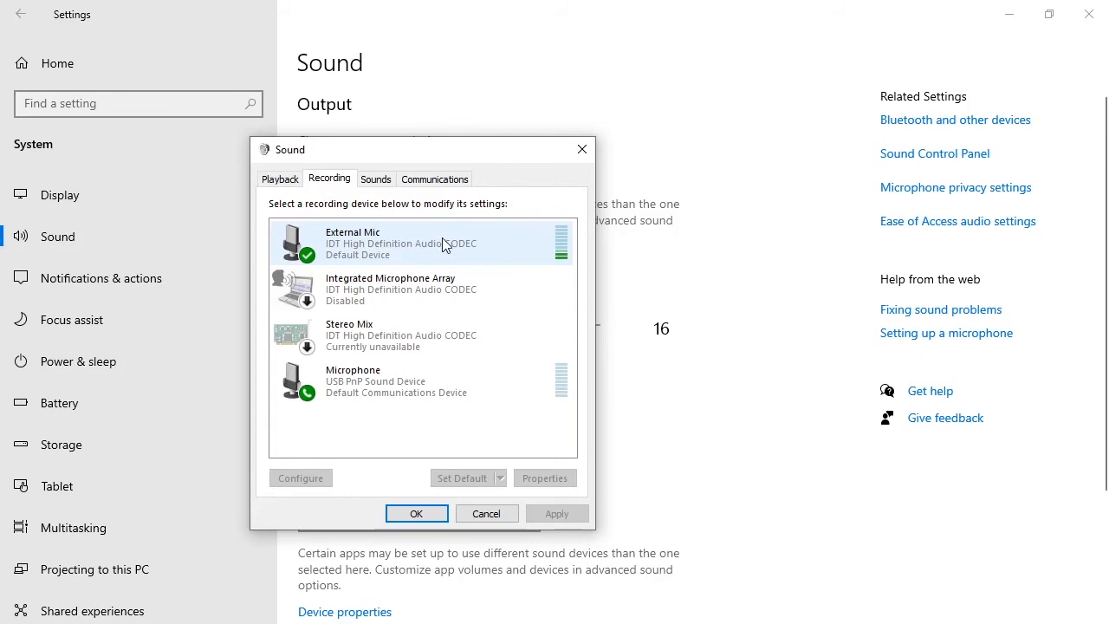
Reopen the External Mic's properties from the recording devices and leave its usage on "Use this device (enable)"
click(497, 293)
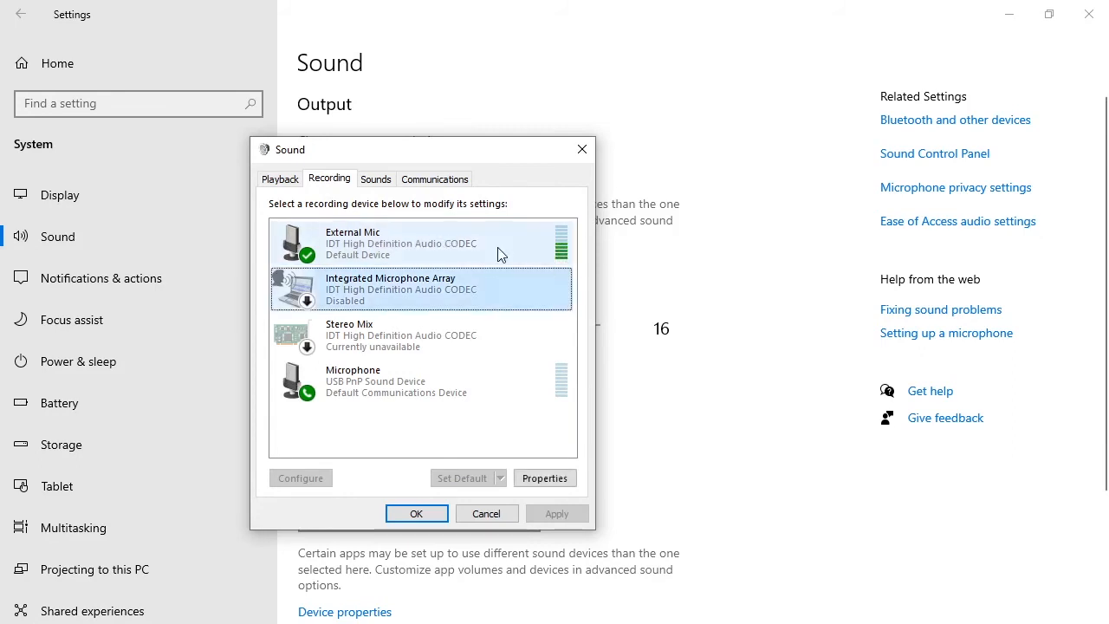
click(497, 244)
click(545, 478)
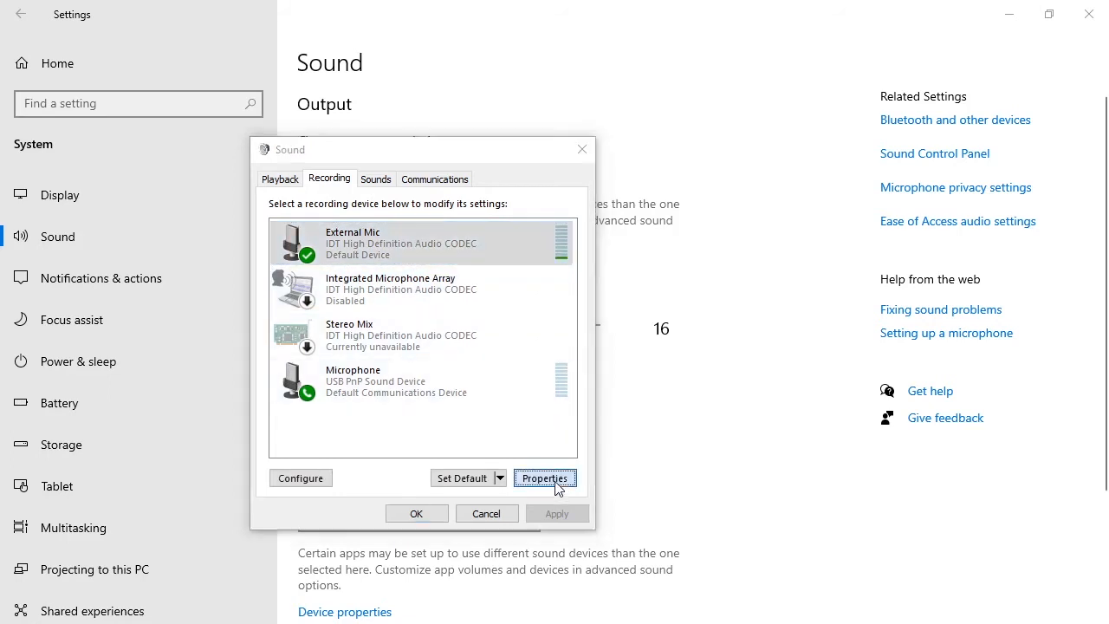
drag(527, 227, 486, 130)
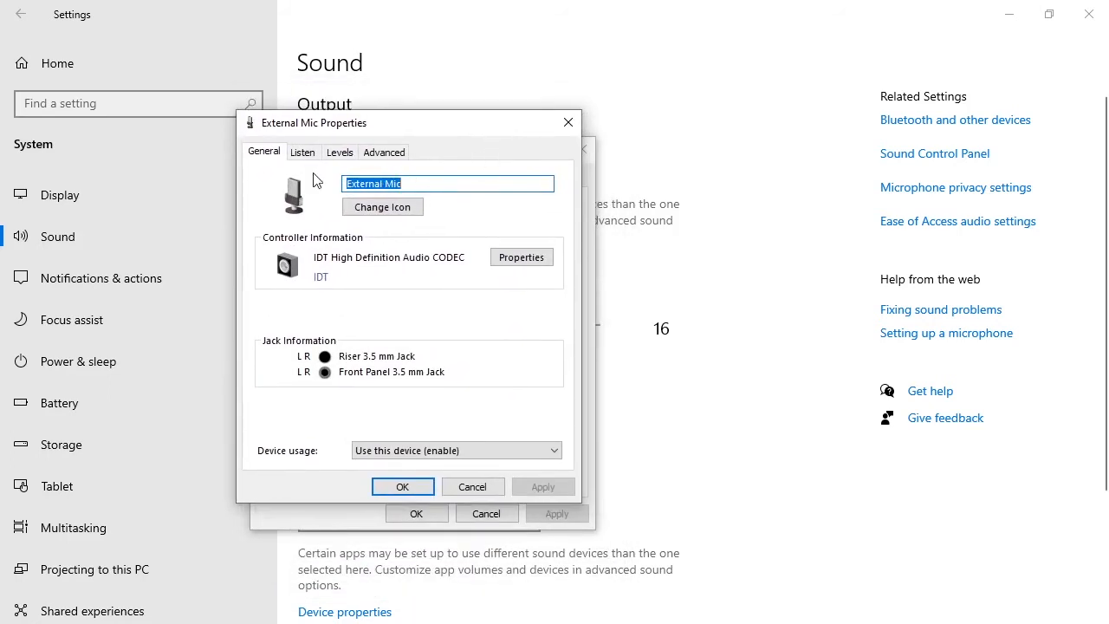
click(528, 450)
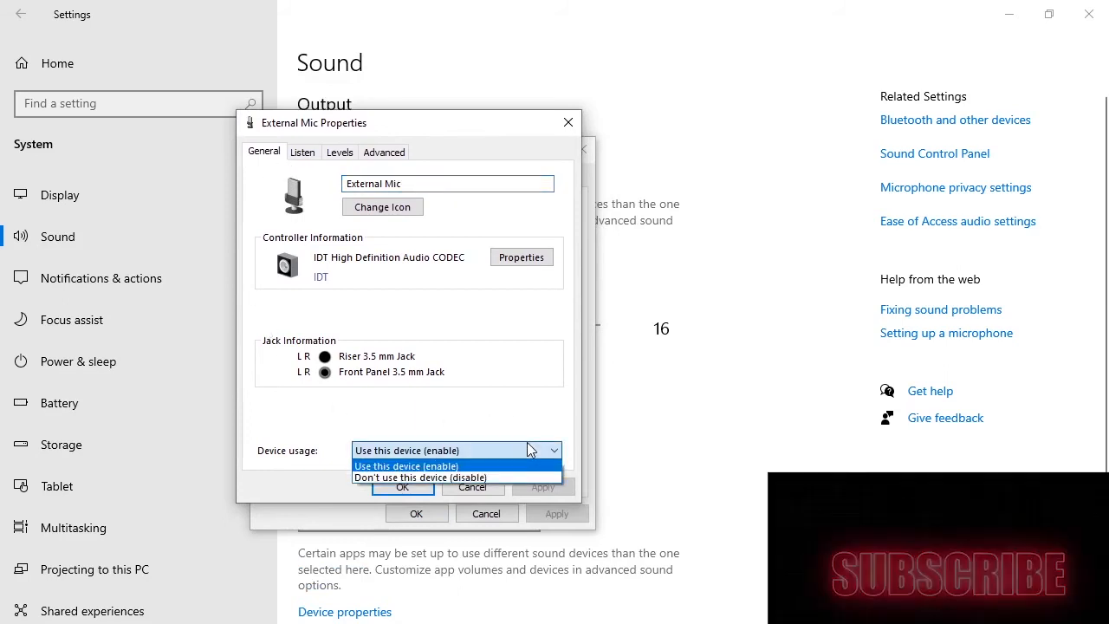
click(530, 450)
Review the External Mic's listening options and keep playback through the Default Playback Device
click(303, 153)
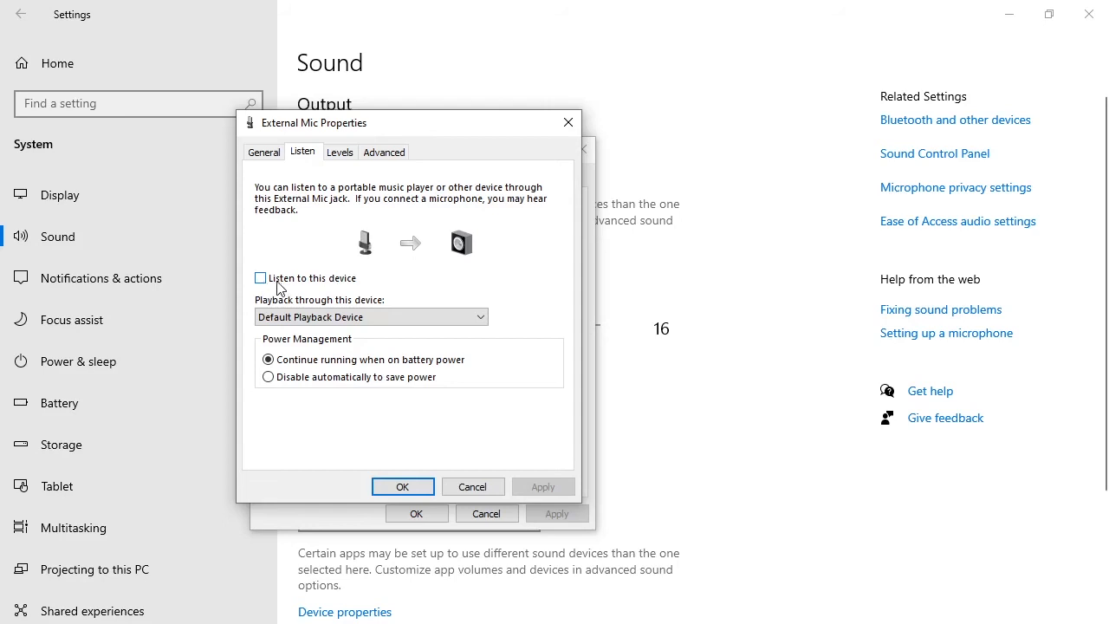
click(453, 317)
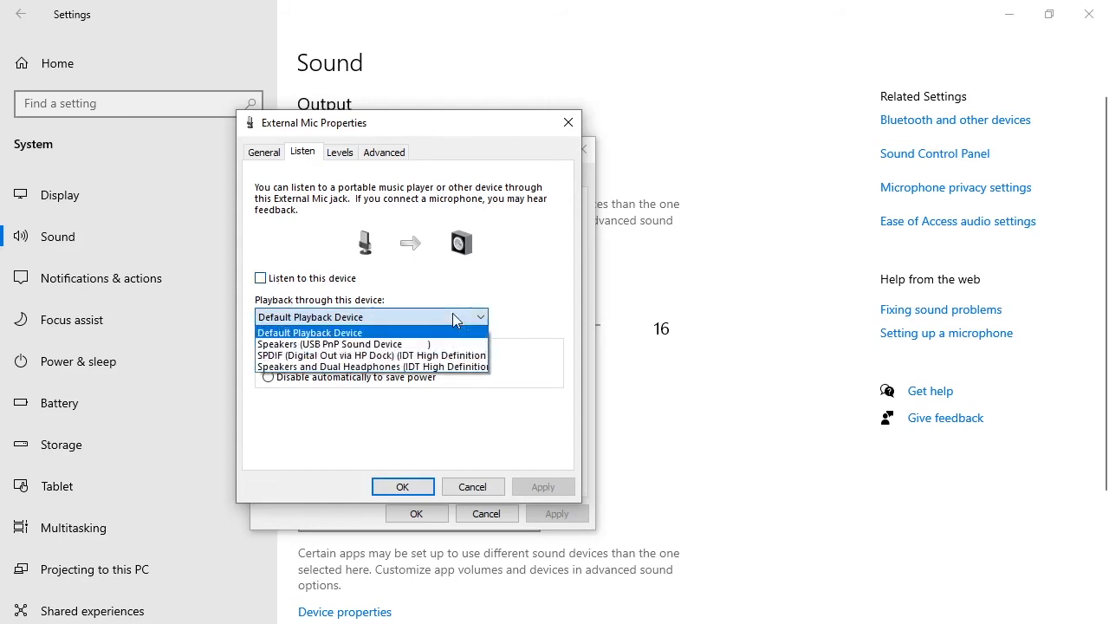
click(379, 338)
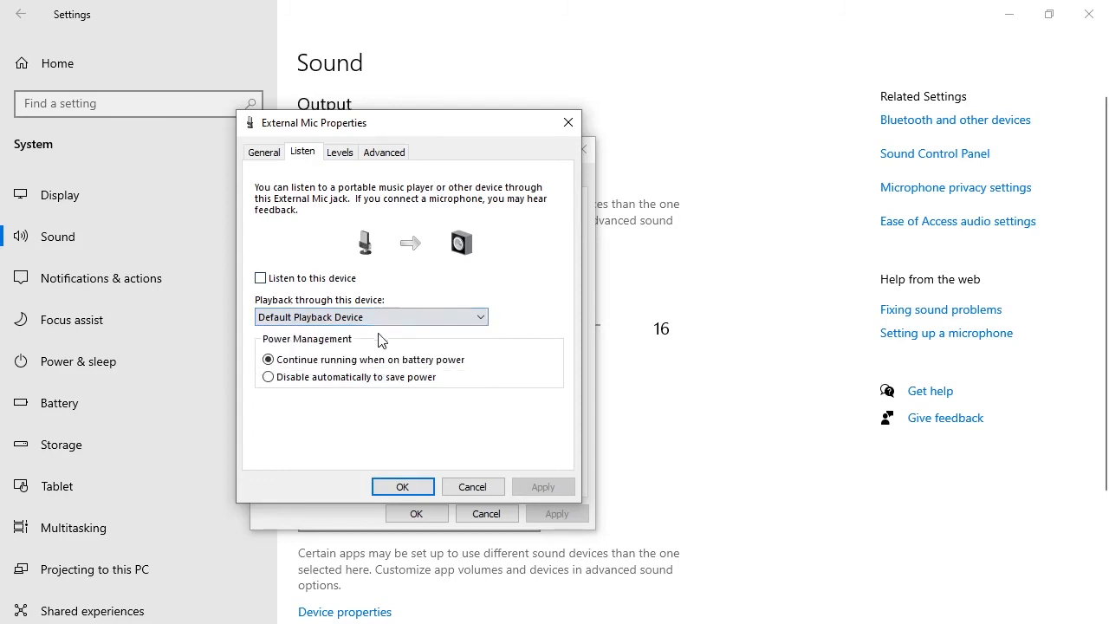
Check the External Mic's levels, holding the input volume at 95 and the Microphone Boost at +20.0 dB
click(341, 154)
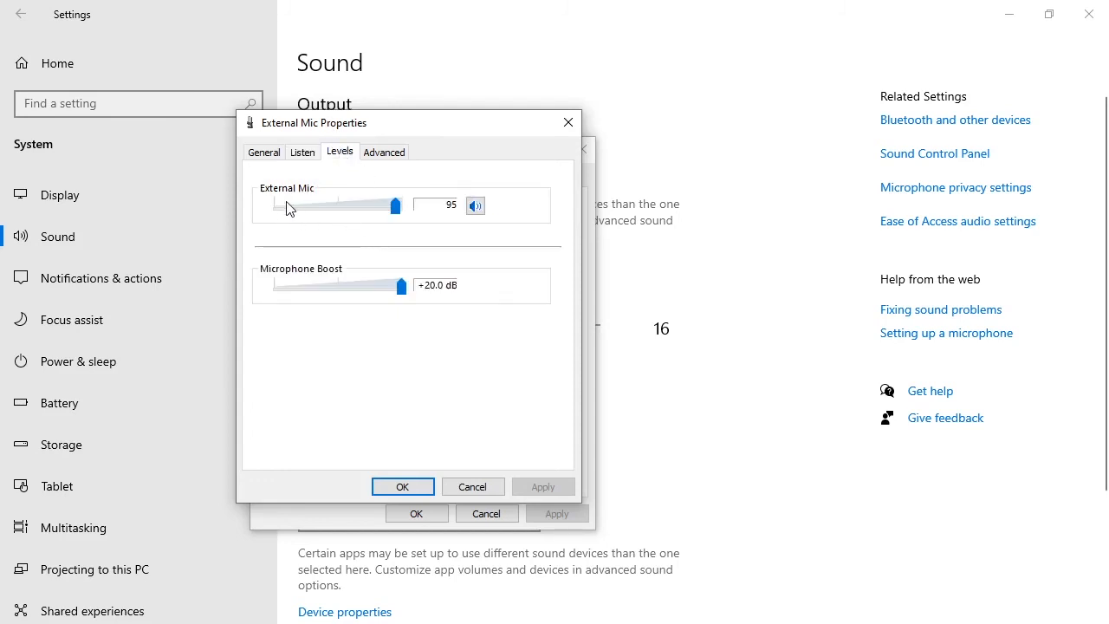
mouse_move(395, 214)
mouse_down()
mouse_move(347, 222)
mouse_move(394, 233)
mouse_up()
drag(401, 292, 426, 306)
Choose 2 channel, 24 bit, 44100 Hz (Studio Quality) as the External Mic's default format and accept the properties
click(397, 154)
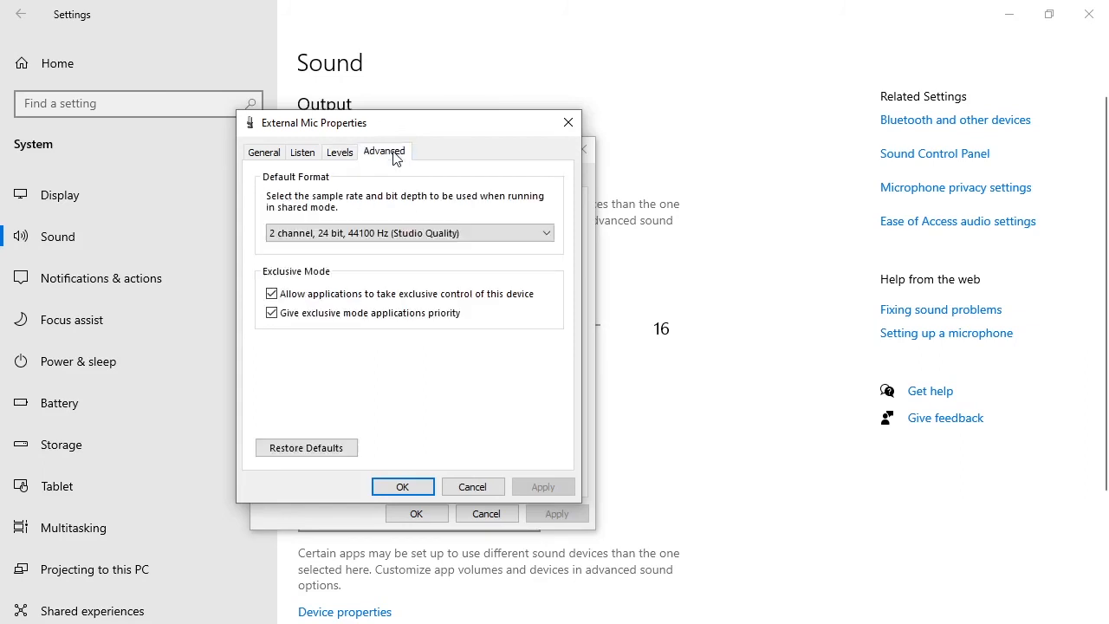
click(390, 238)
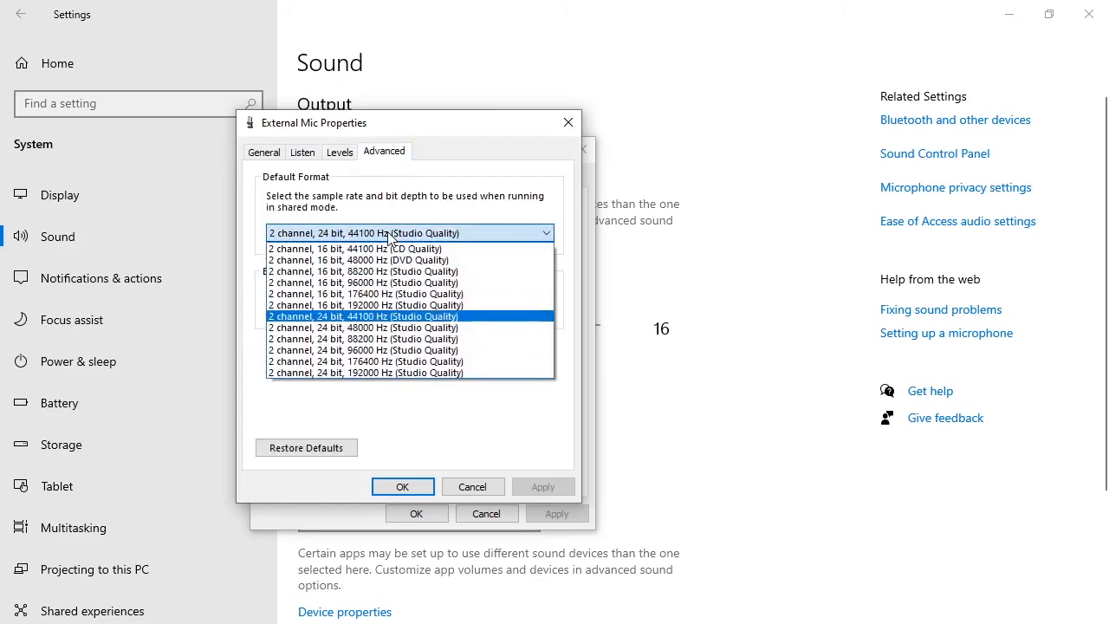
click(389, 237)
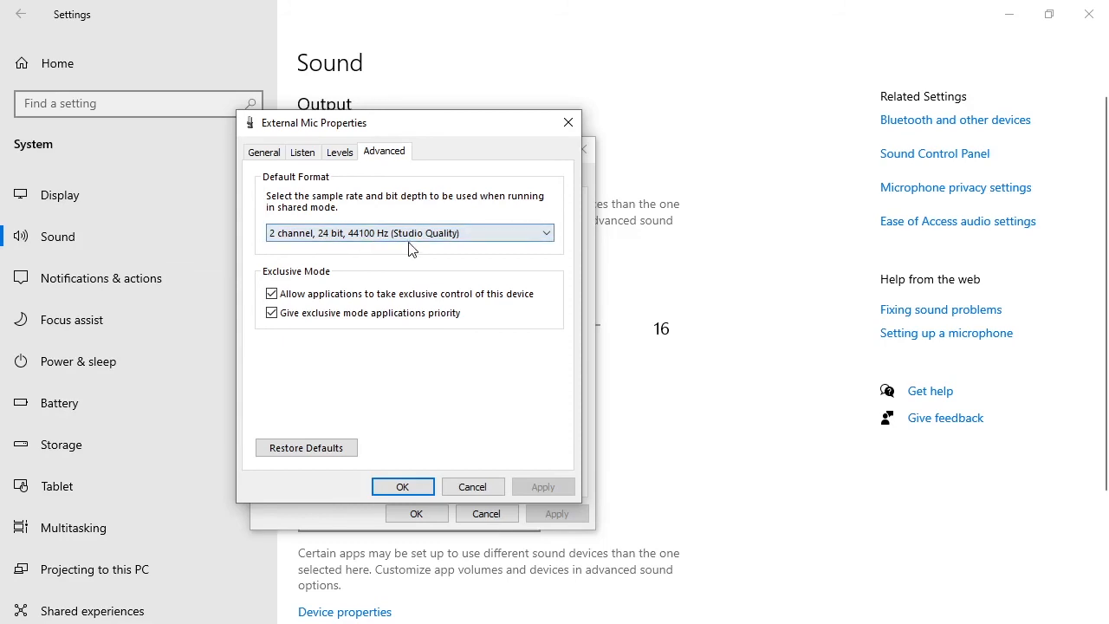
click(515, 238)
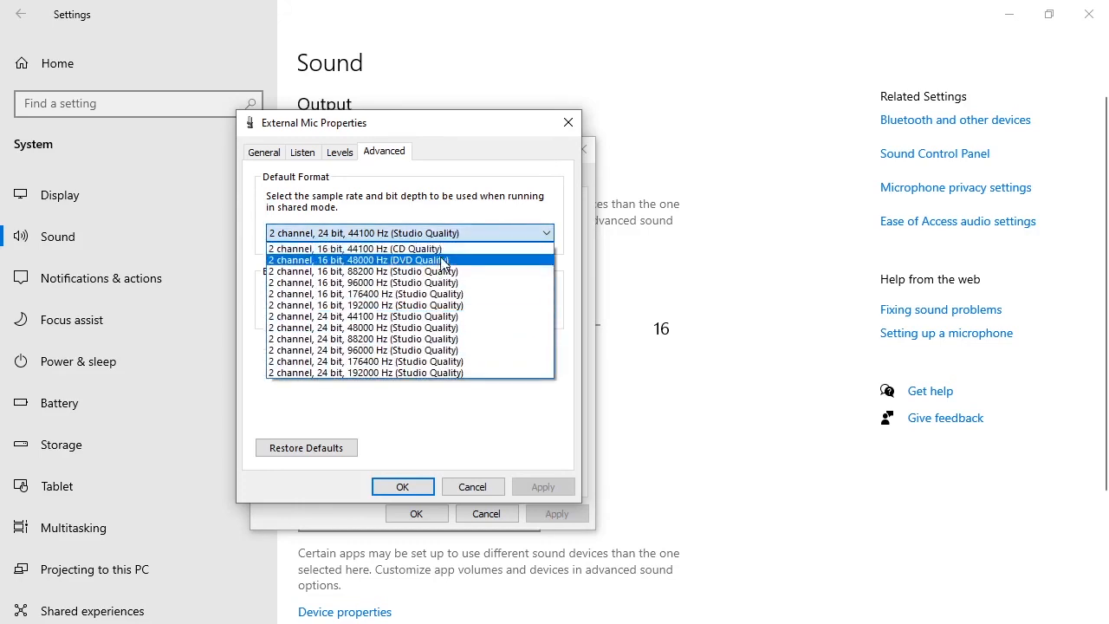
click(426, 318)
click(408, 485)
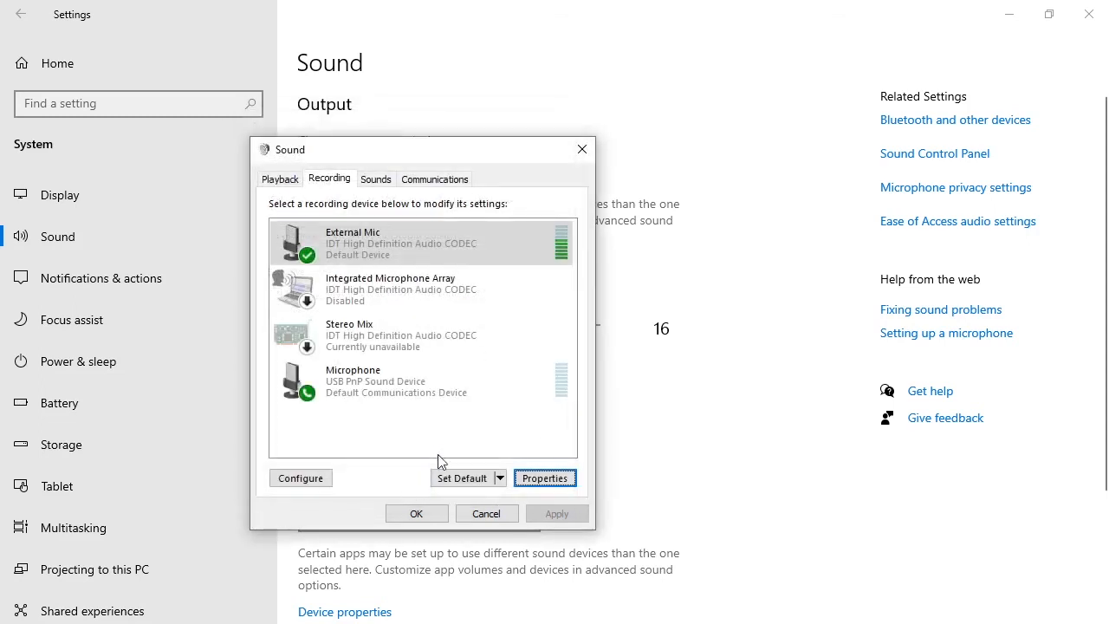